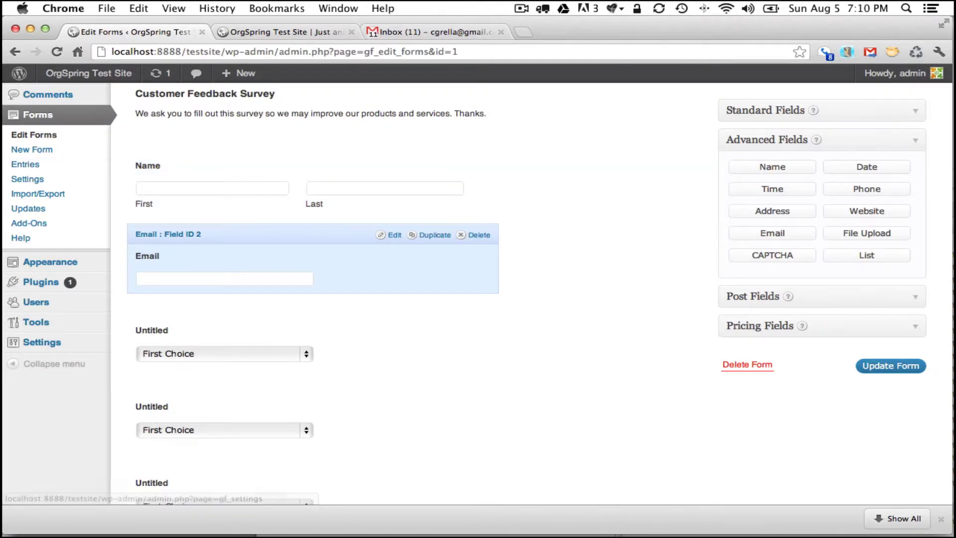
Return focus to the Customer Feedback Survey form in the Gravity Forms editor.
key("super+Tab")
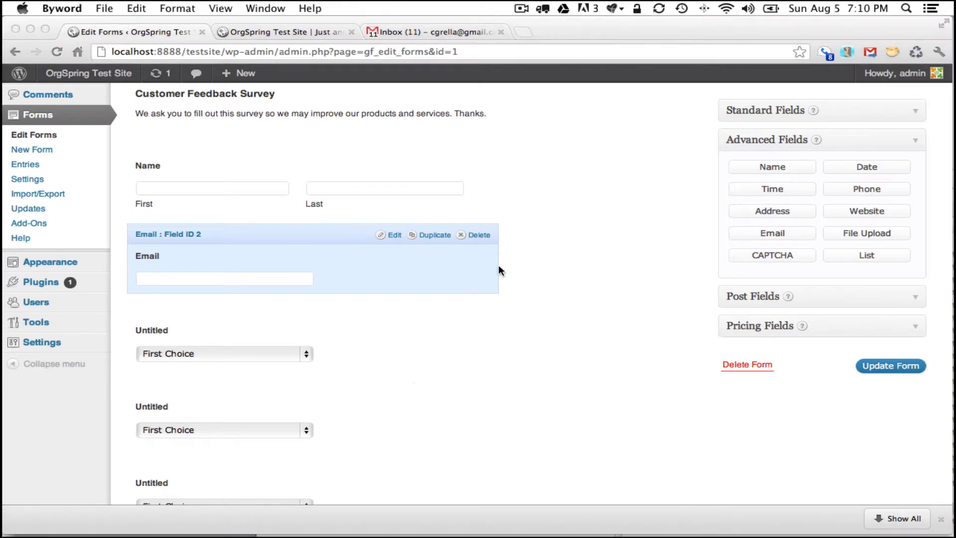
left_click(564, 232)
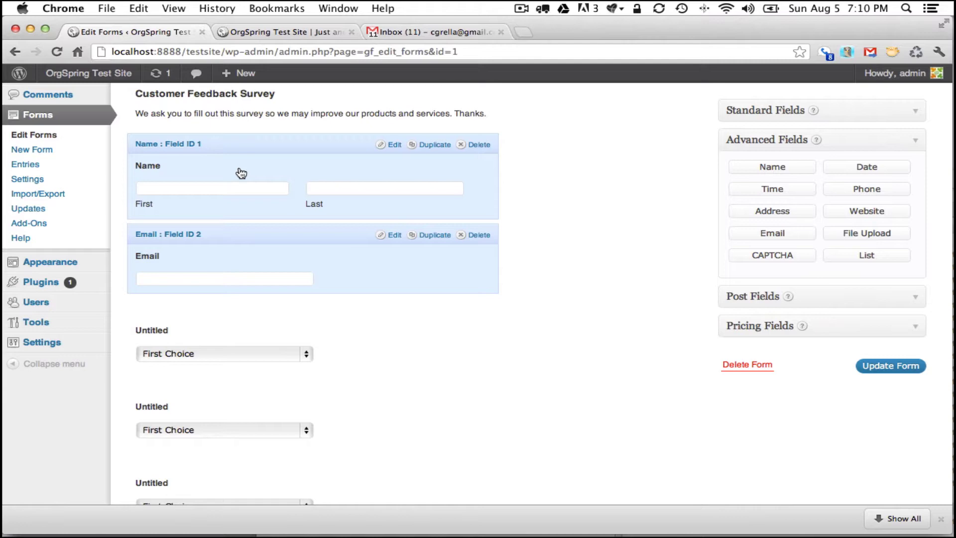
Try the Extended and Simple Name formats, settle on Normal, and show the Advanced settings.
left_click(242, 172)
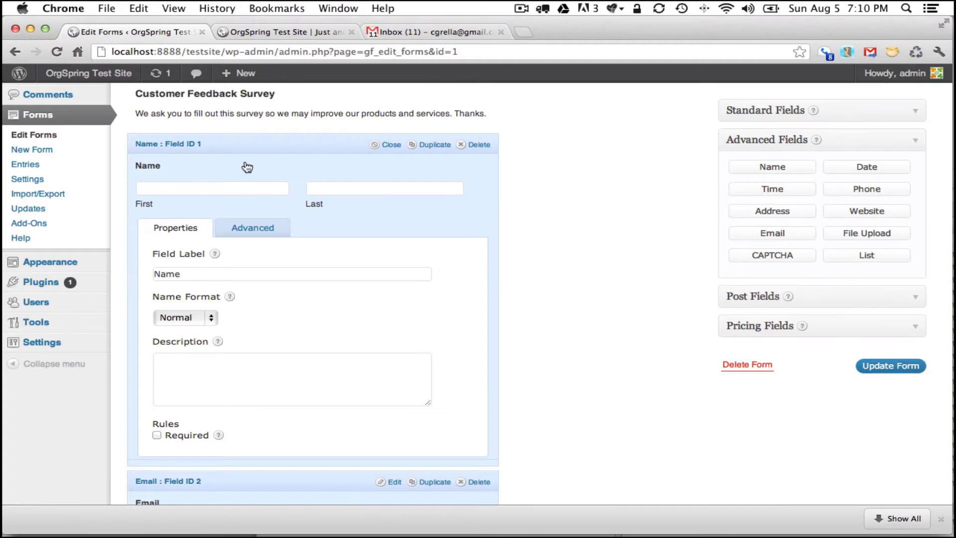
left_click(183, 318)
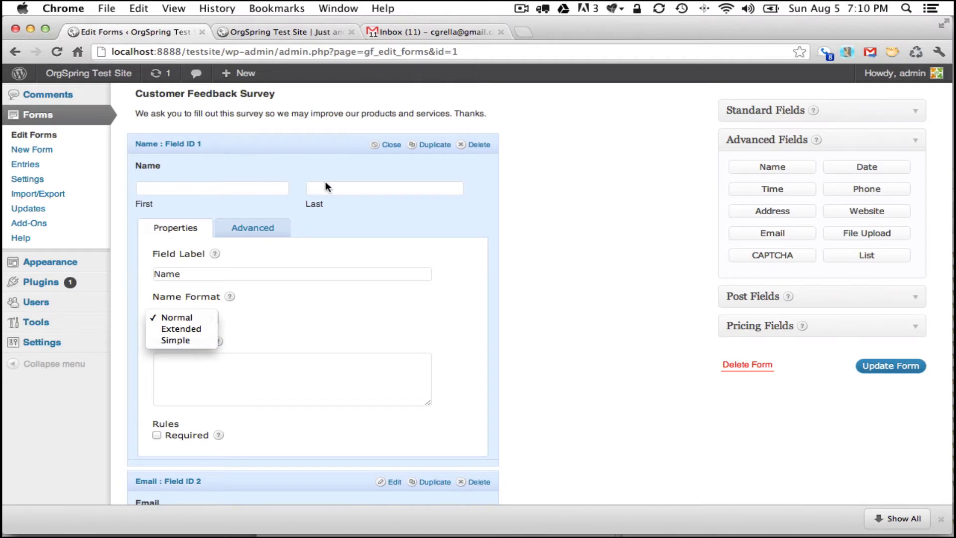
left_click(189, 327)
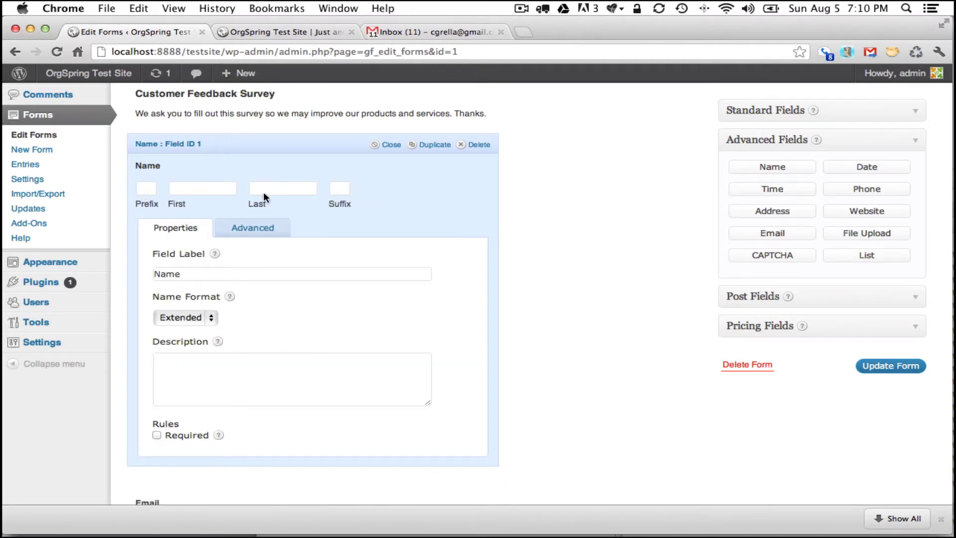
left_click(189, 317)
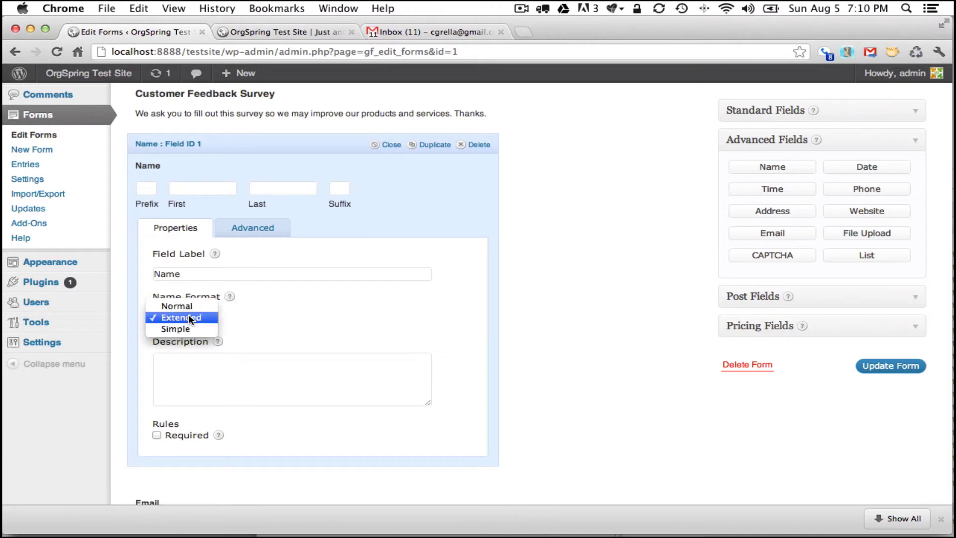
left_click(182, 327)
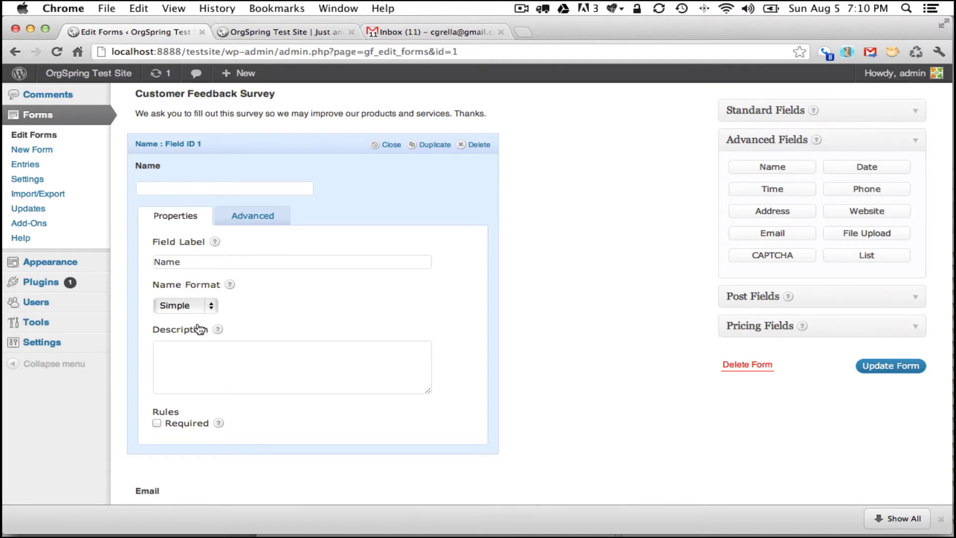
left_click(192, 305)
left_click(187, 283)
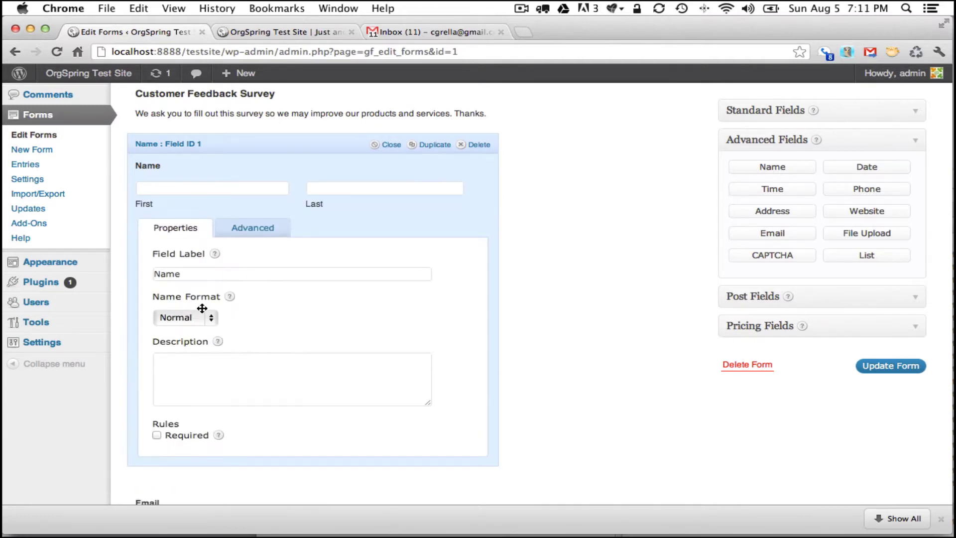
scroll(201, 311, "down", 1)
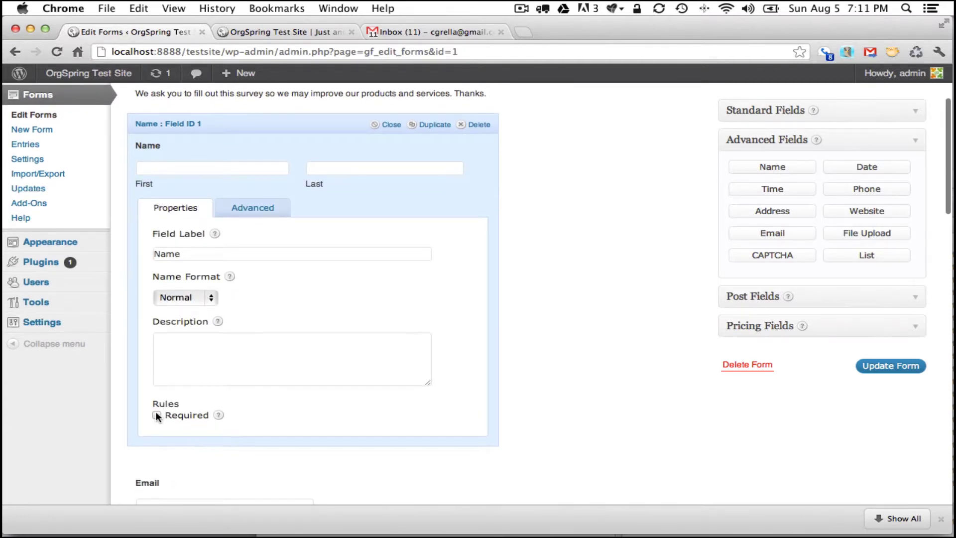
left_click(246, 213)
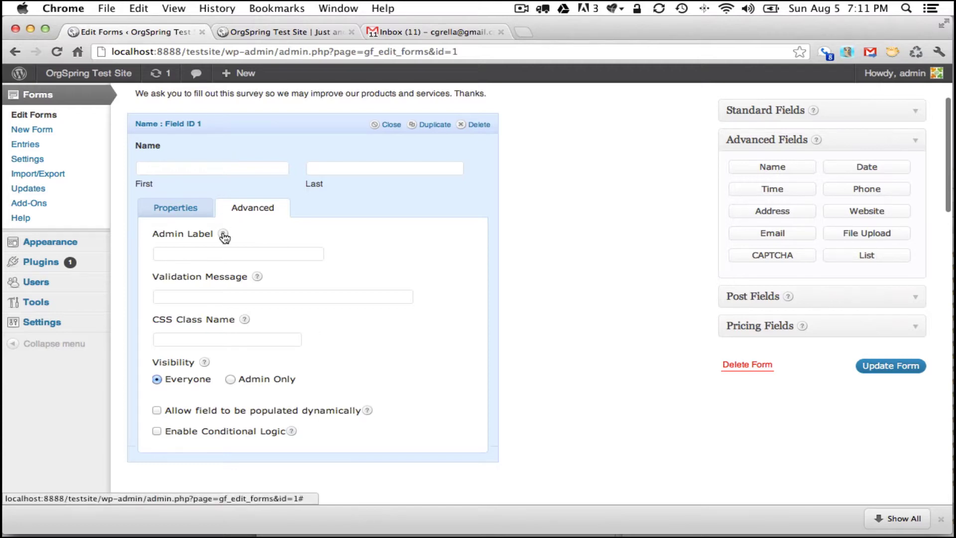
mouse_move(223, 235)
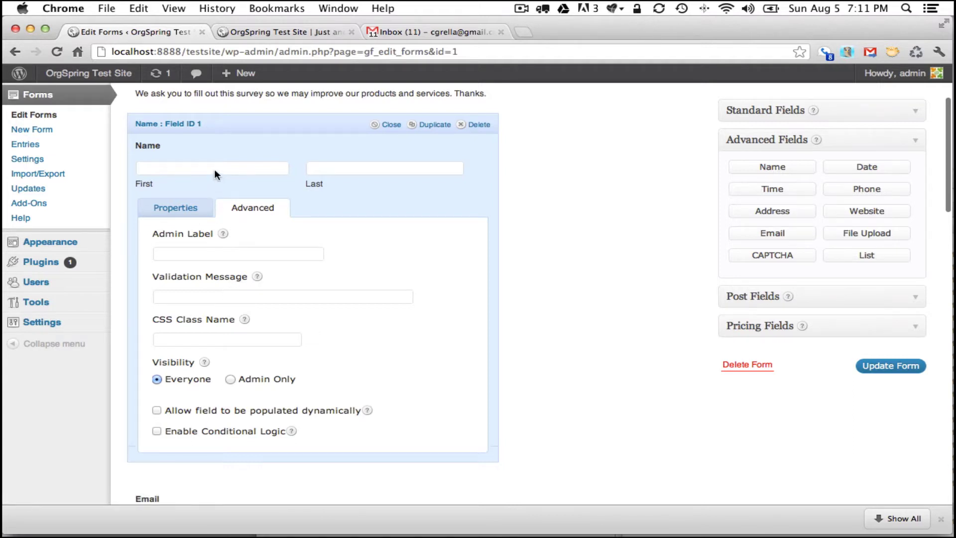
left_click(219, 296)
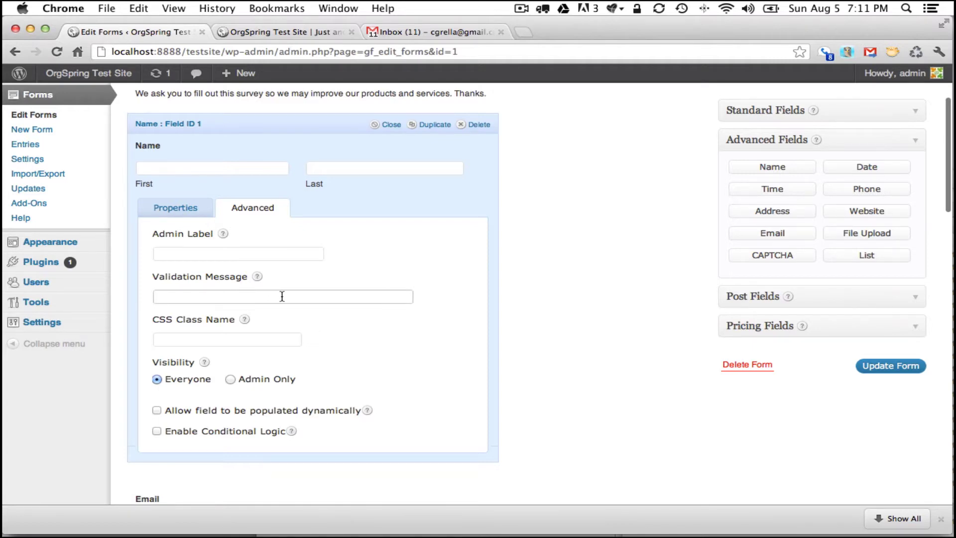
mouse_move(257, 278)
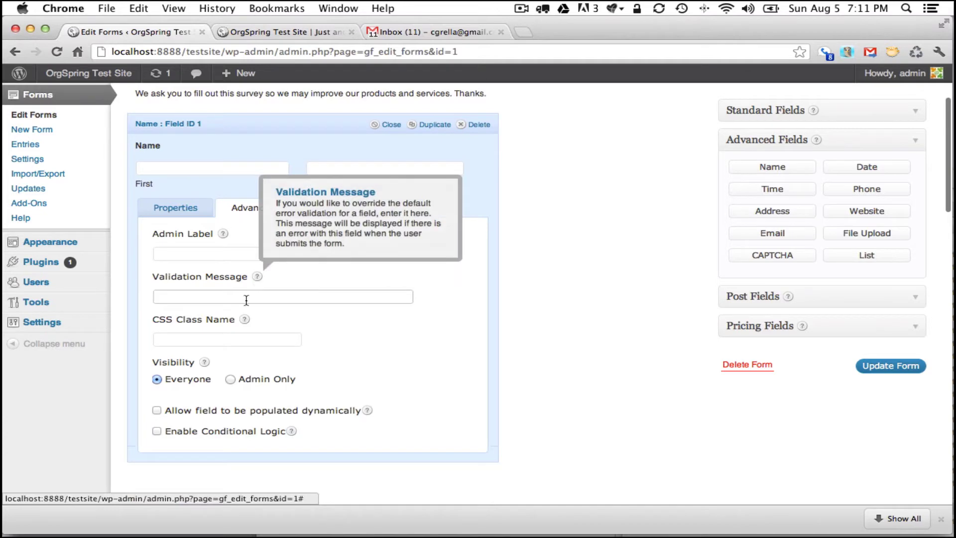
Leave the CSS Class Name box and return to the Name field's Properties tab.
left_click(265, 340)
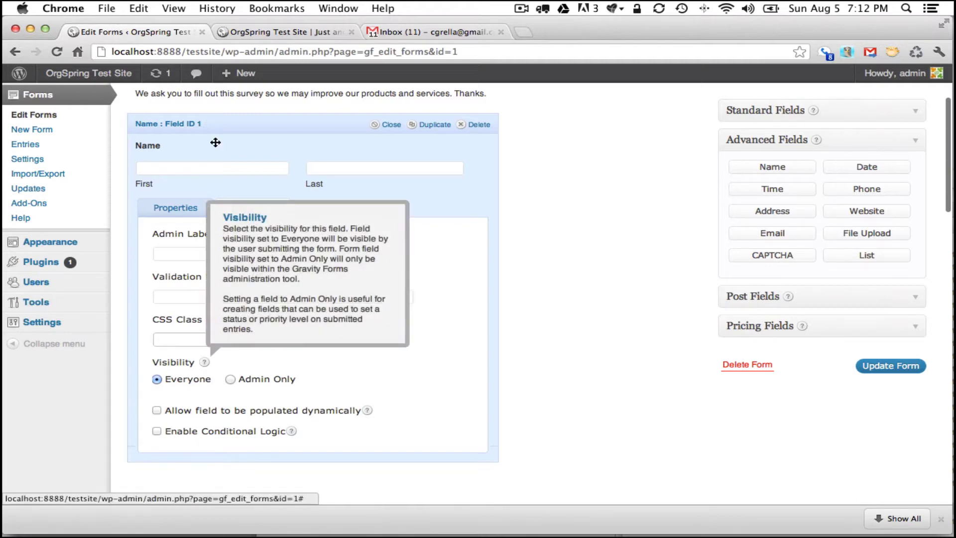
left_click(185, 210)
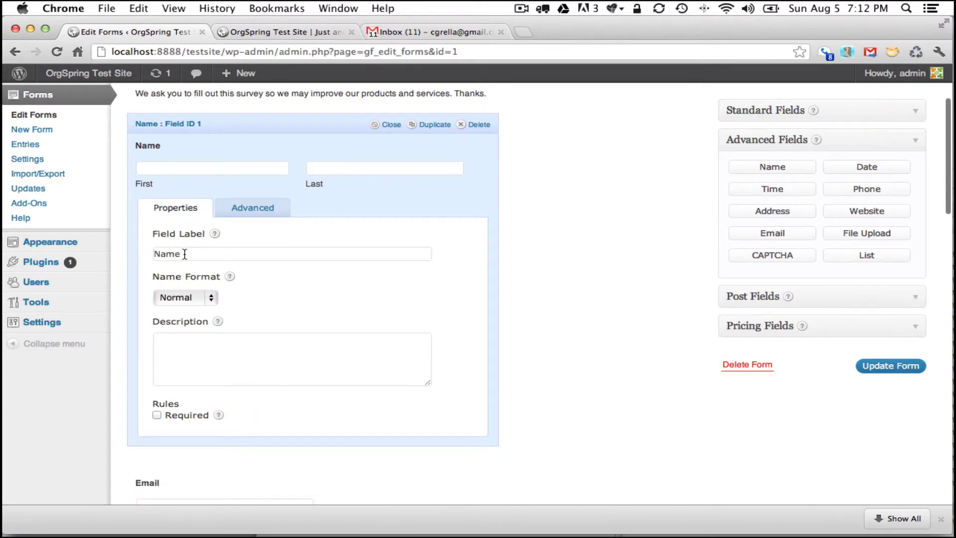
Close the Name field, review the Email field's No Duplicates option, then close Email.
left_click(229, 128)
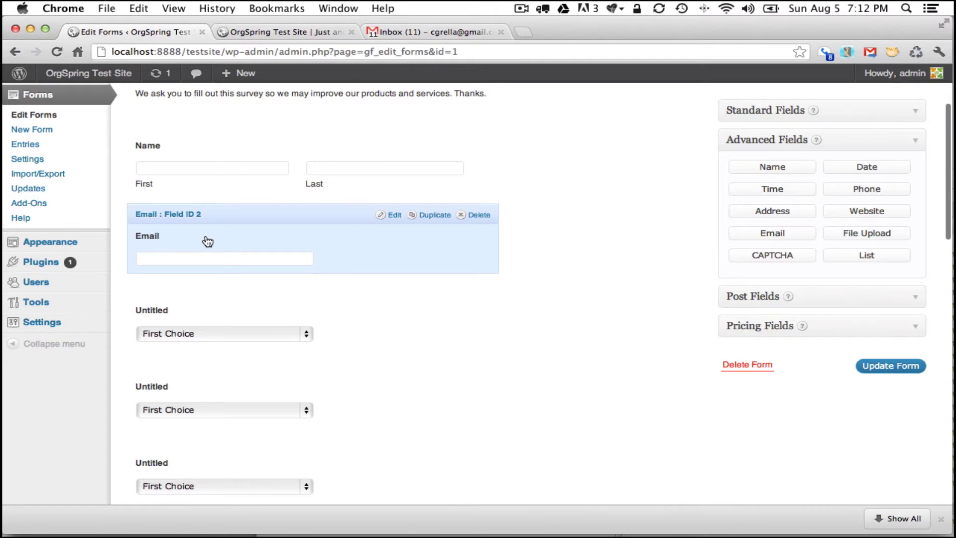
key("super+shift+2")
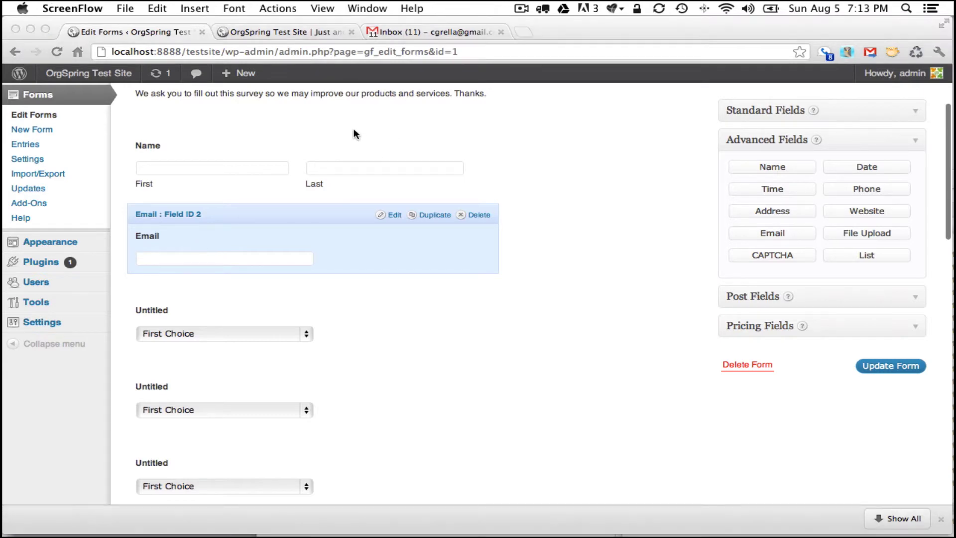
left_click(284, 236)
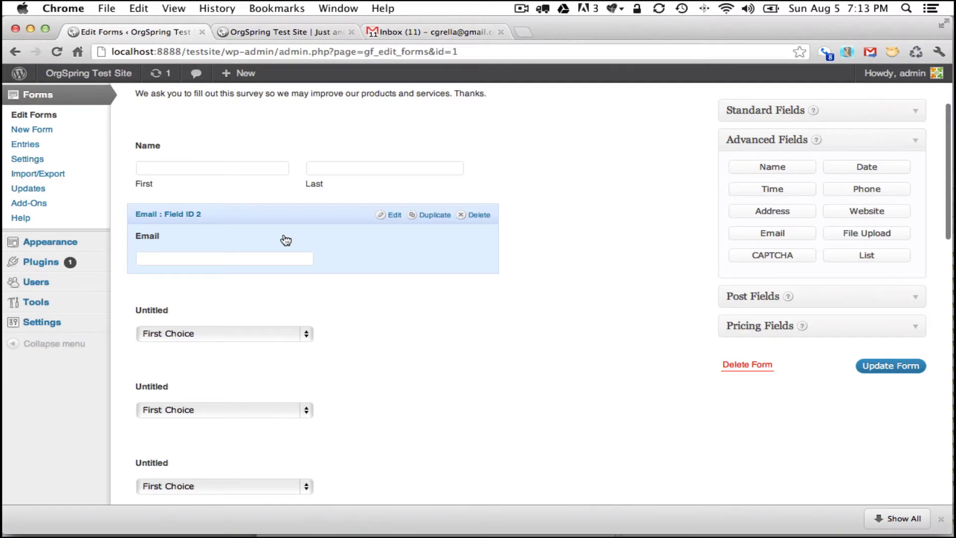
left_click(285, 239)
scroll(251, 271, "down", 1)
scroll(251, 272, "down", 3)
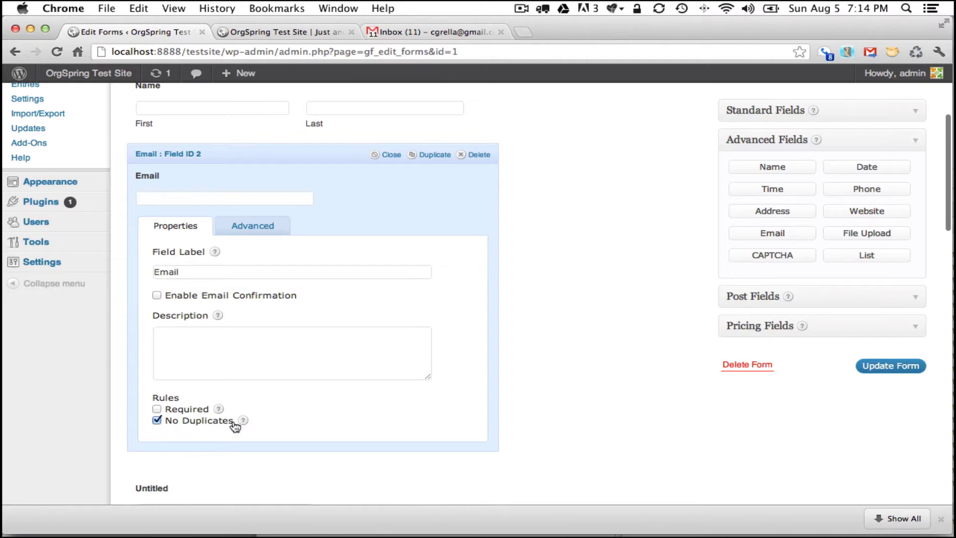
left_click(218, 155)
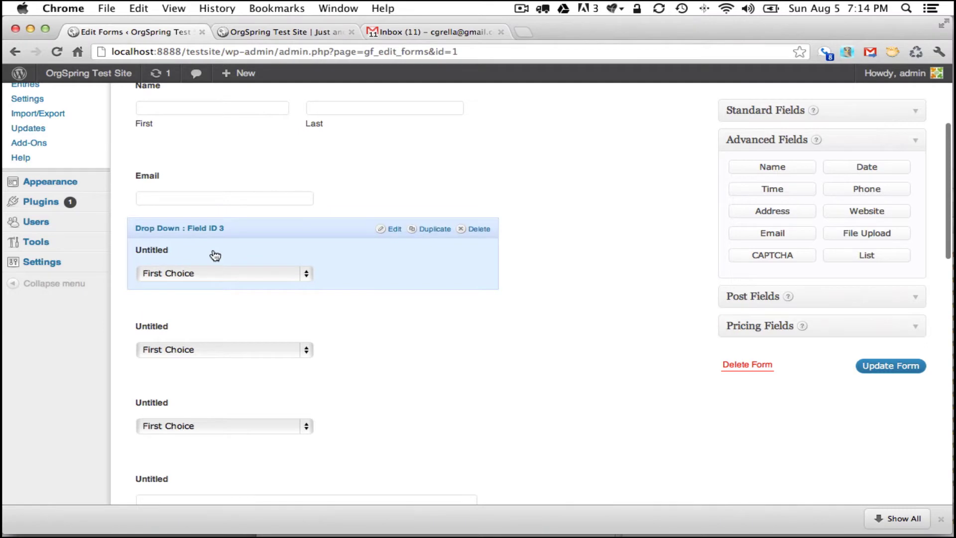
Relabel the first drop-down 'Was it easy for you to receive this service?'.
left_click(216, 255)
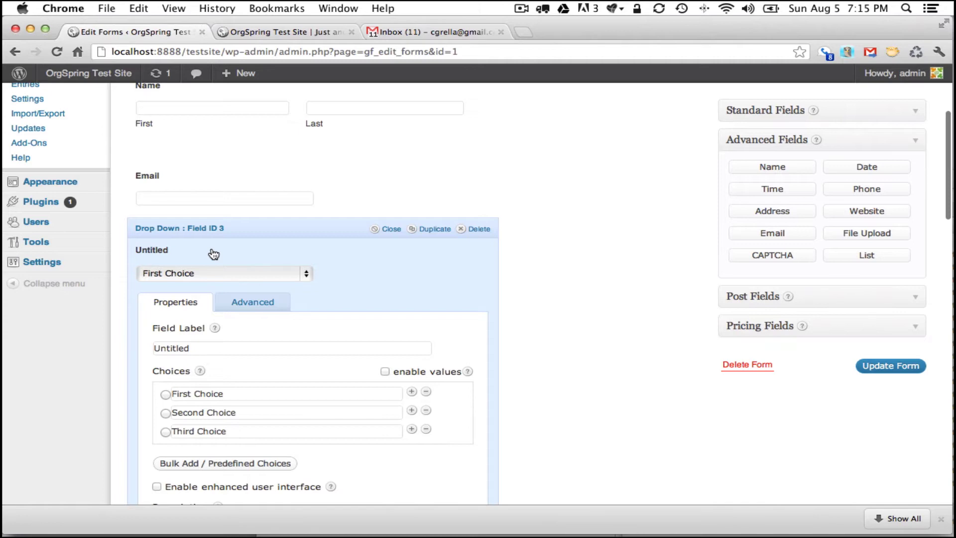
left_click(204, 348)
double_click(204, 348)
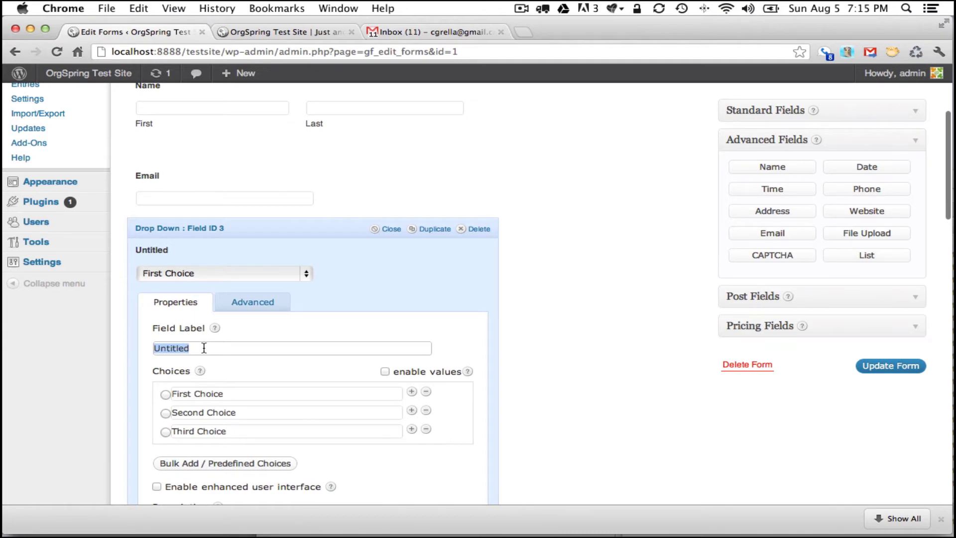
type("Was ")
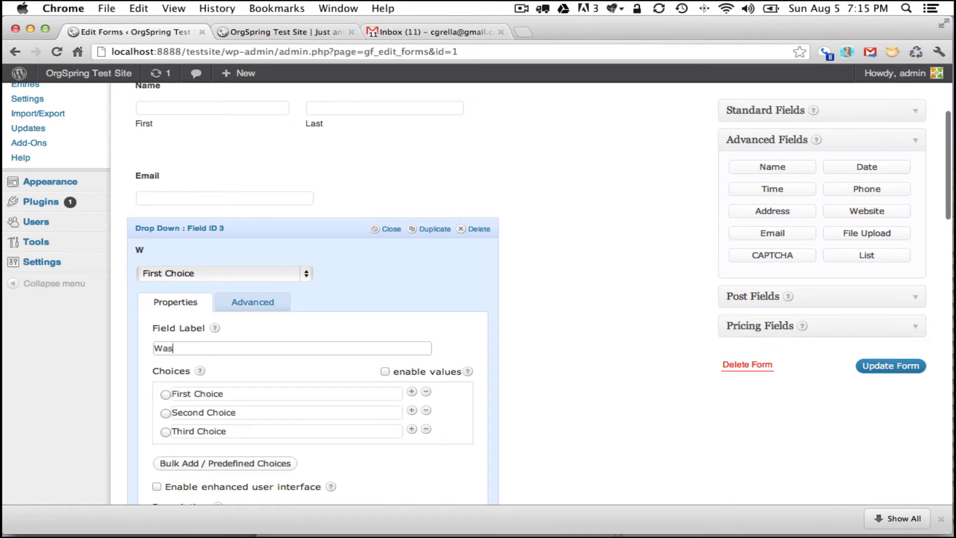
type("it easy for you ")
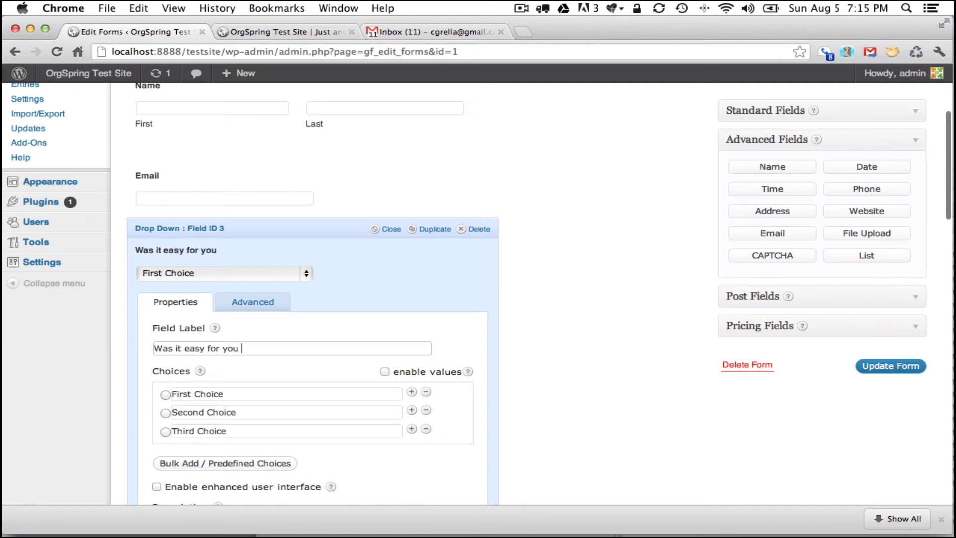
type("to receive ")
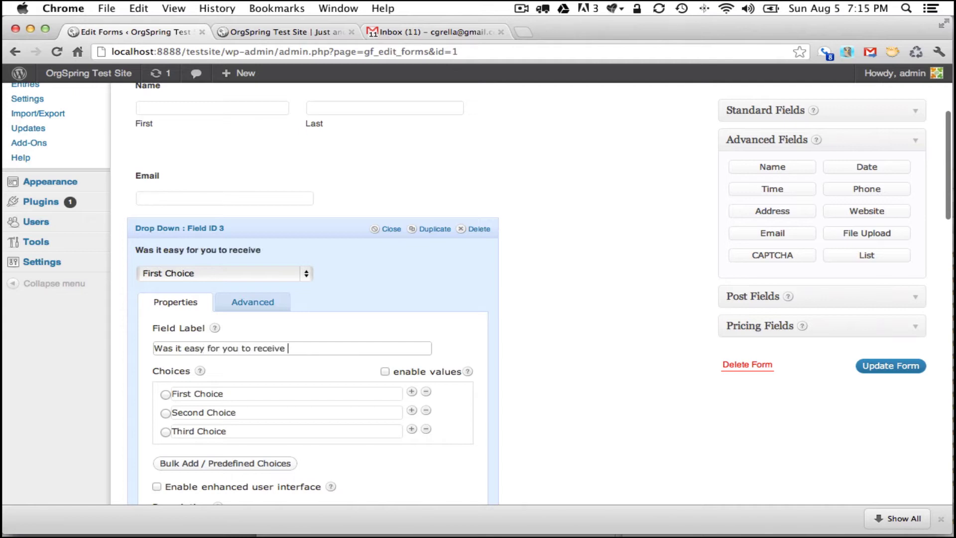
type("this service?")
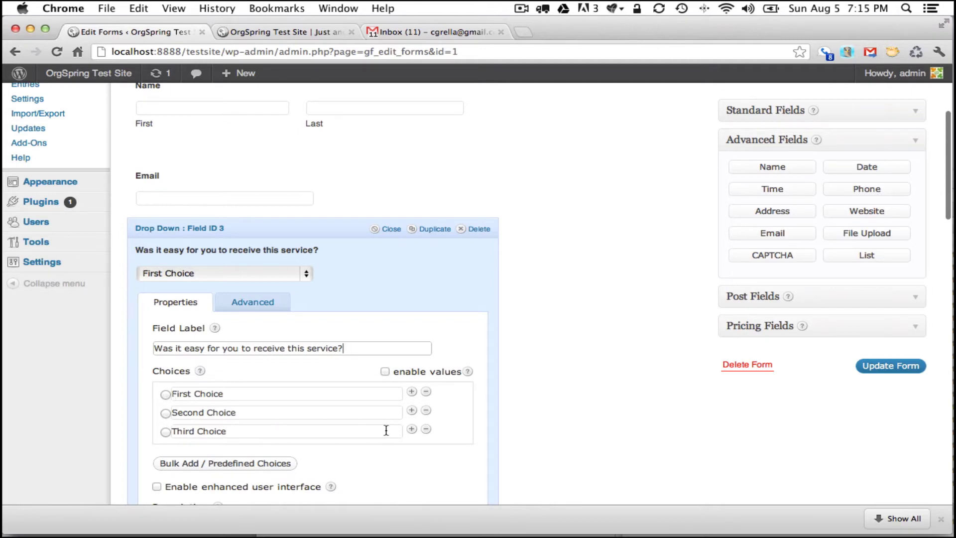
Delete the third choice and rename the remaining two choices Yes and No.
left_click(426, 428)
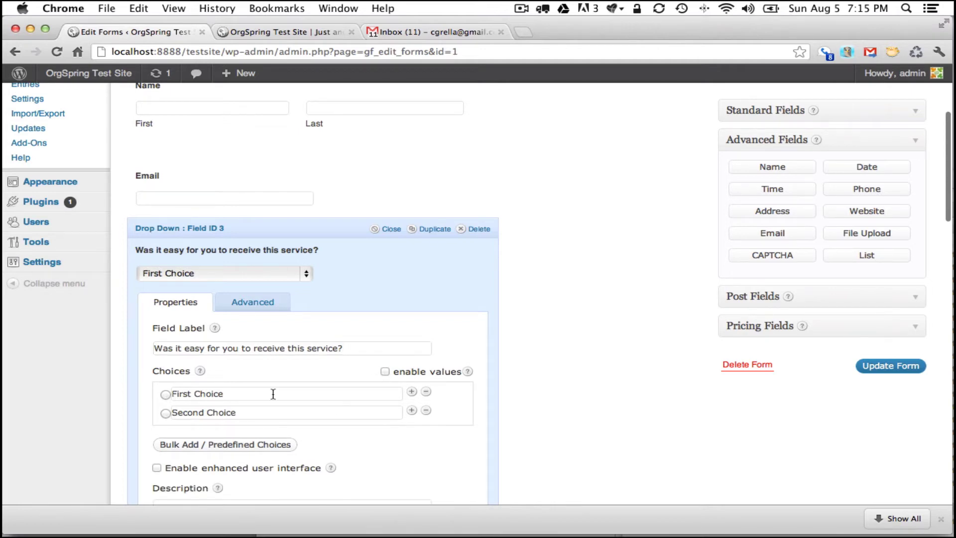
triple_click(213, 394)
type("Yes")
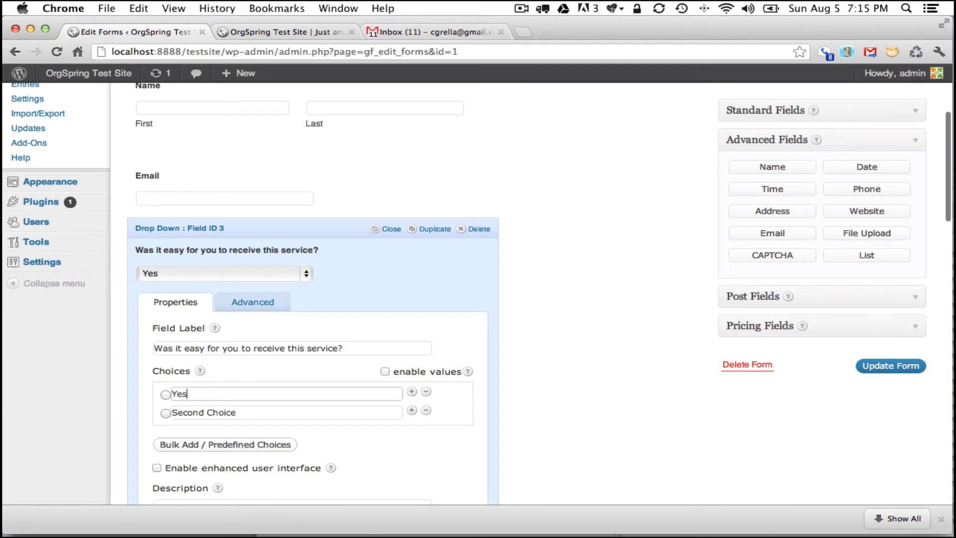
left_click(220, 412)
triple_click(220, 412)
type("No")
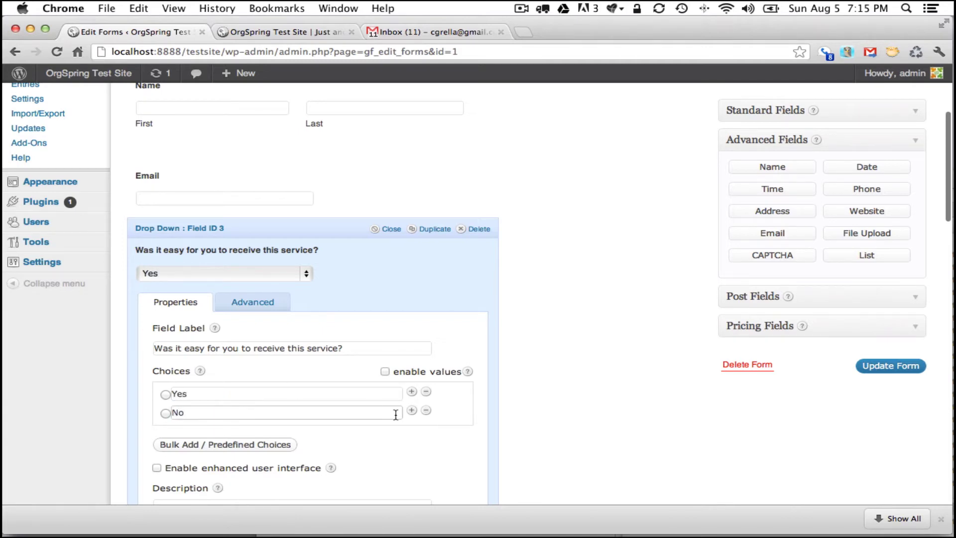
Enable the enhanced user interface and the Required rule for the service question.
scroll(396, 415, "down", 3)
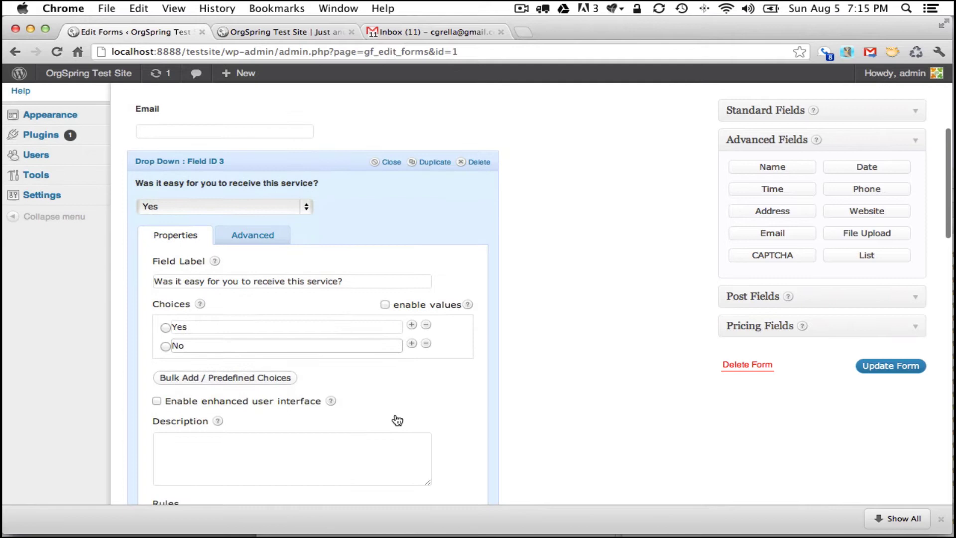
scroll(397, 420, "down", 2)
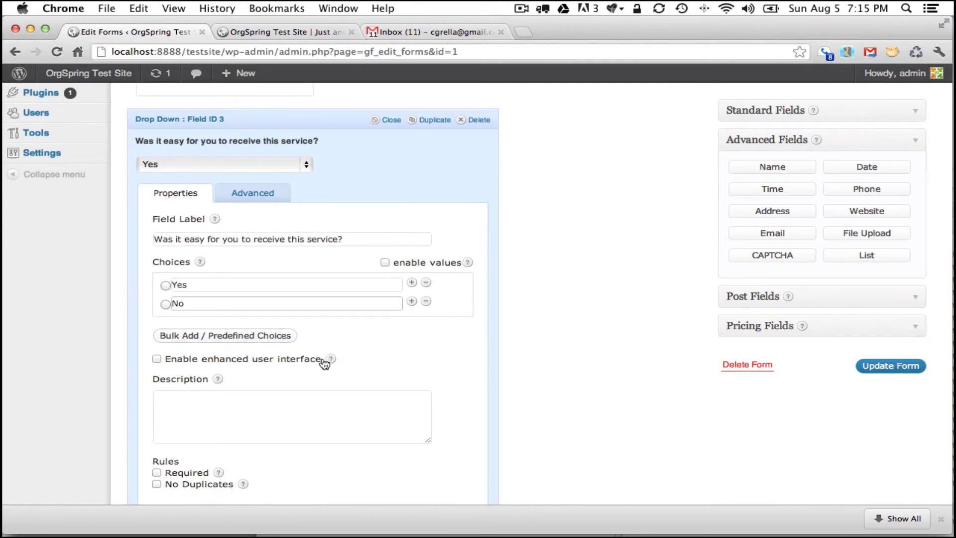
mouse_move(332, 360)
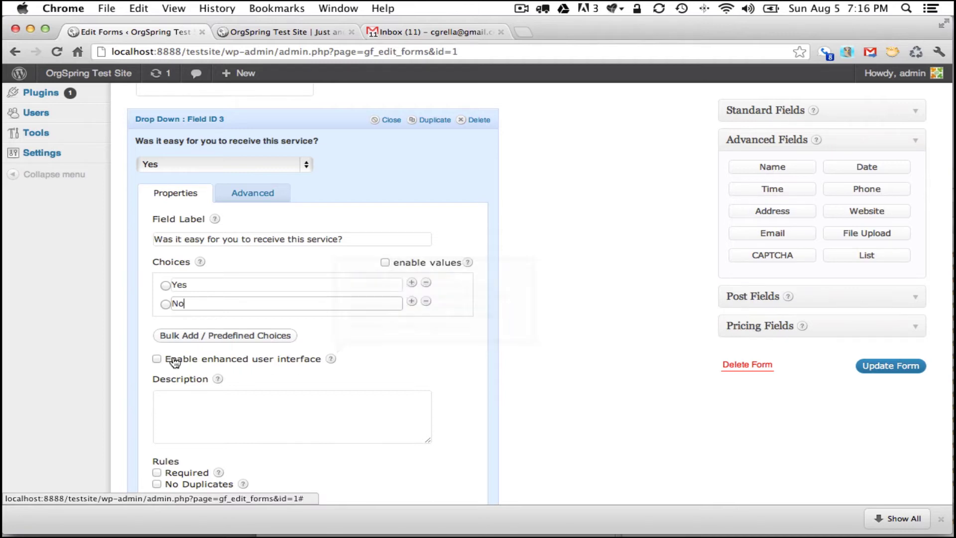
left_click(157, 359)
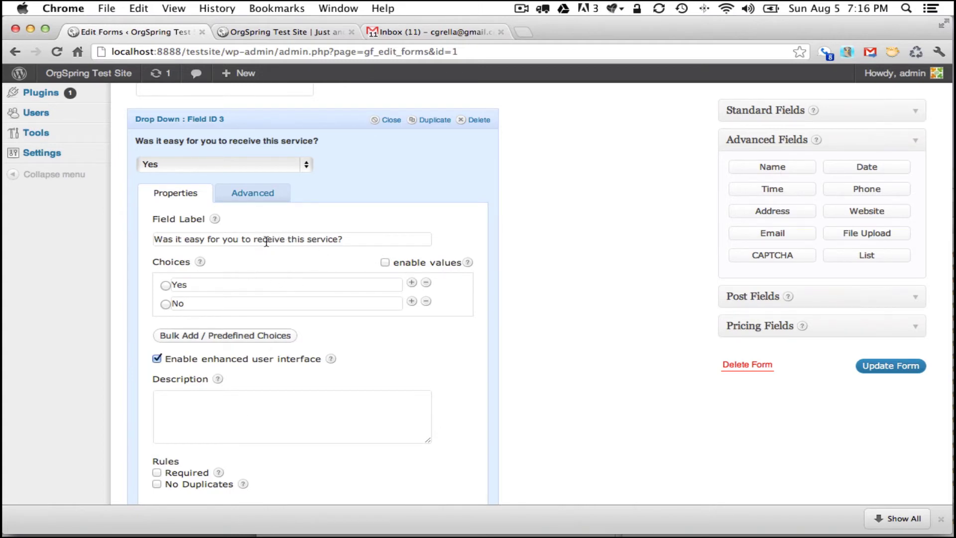
scroll(202, 401, "down", 4)
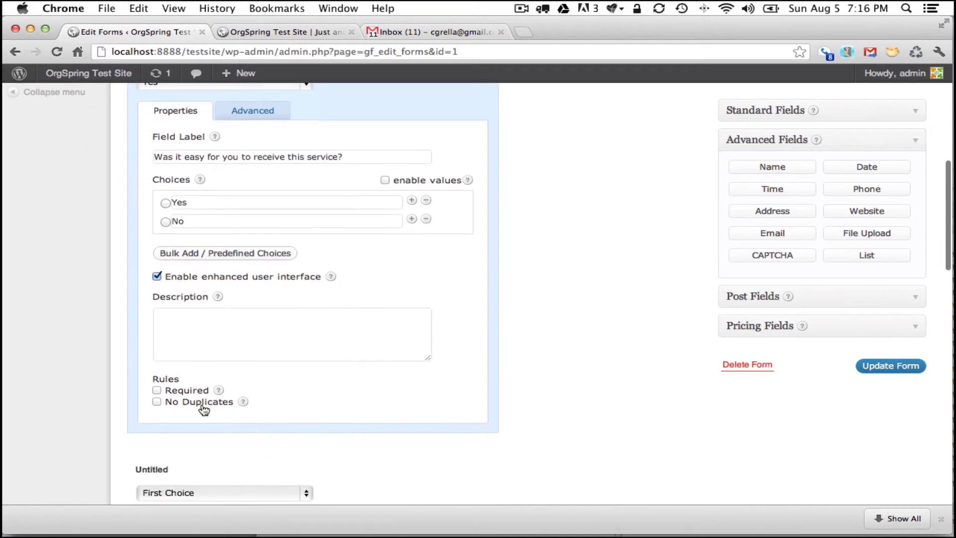
left_click(156, 389)
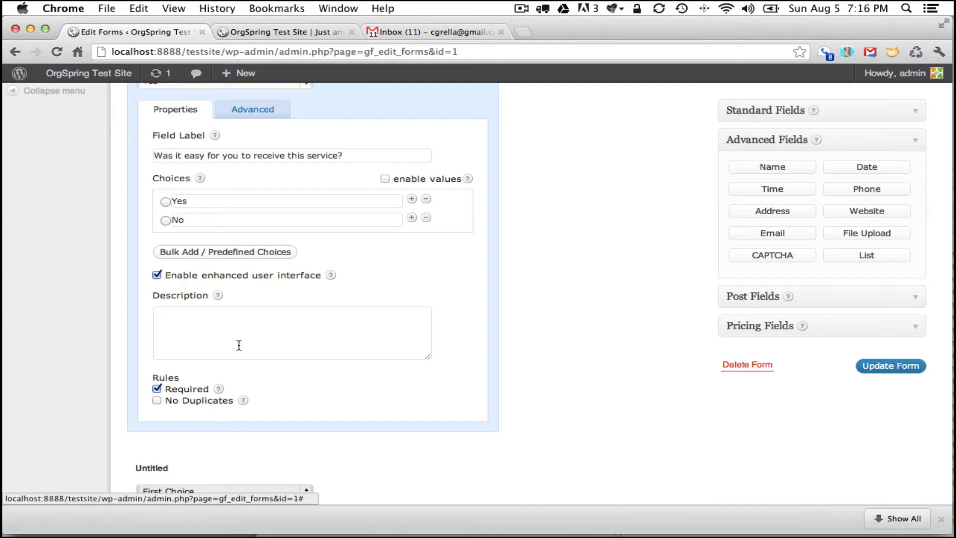
scroll(240, 345, "up", 1)
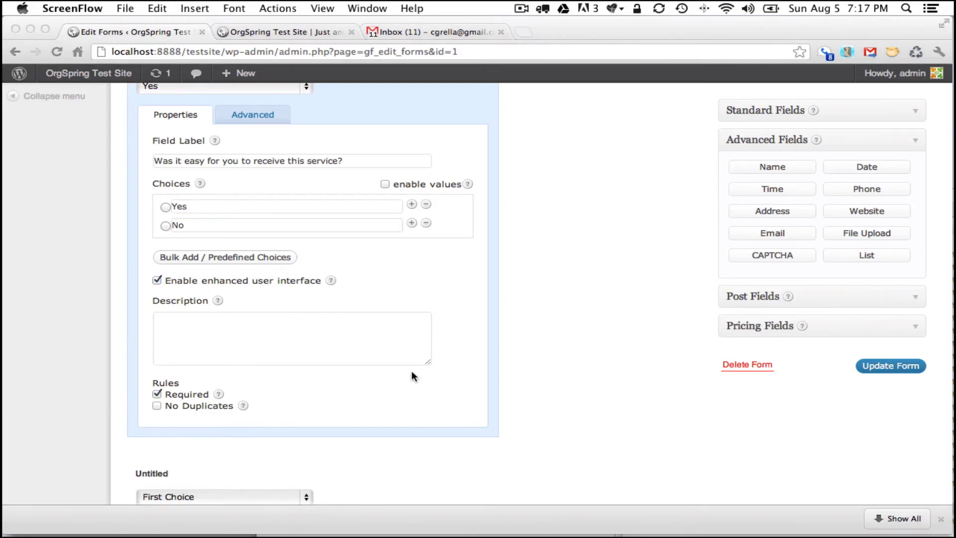
scroll(378, 106, "up", 1)
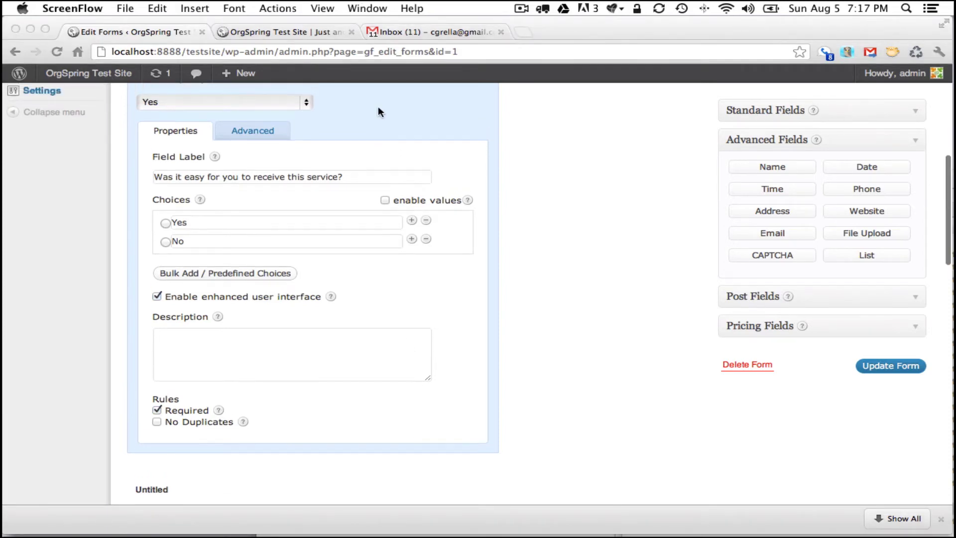
Collapse the service question and label the next drop-down 'If no, what were the problems?'.
left_click(378, 107)
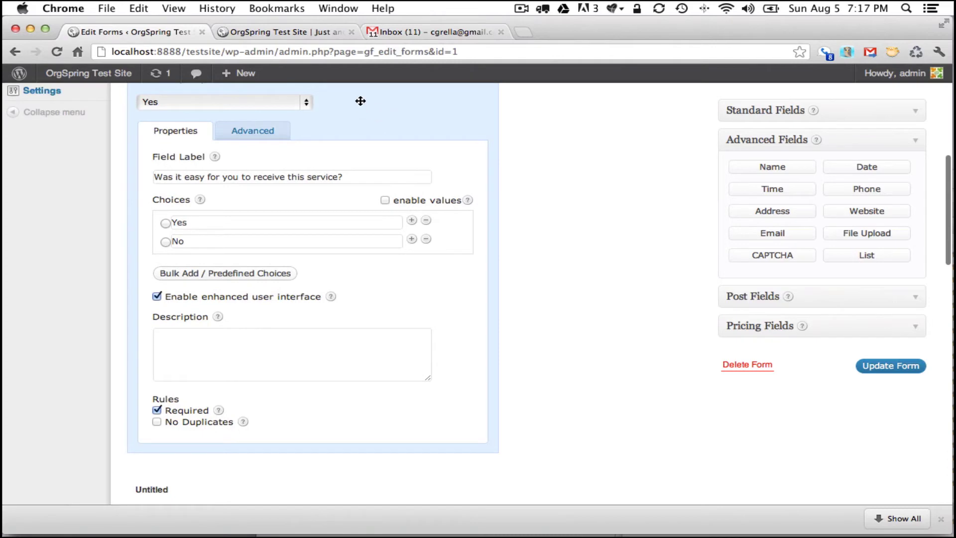
scroll(361, 92, "up", 5)
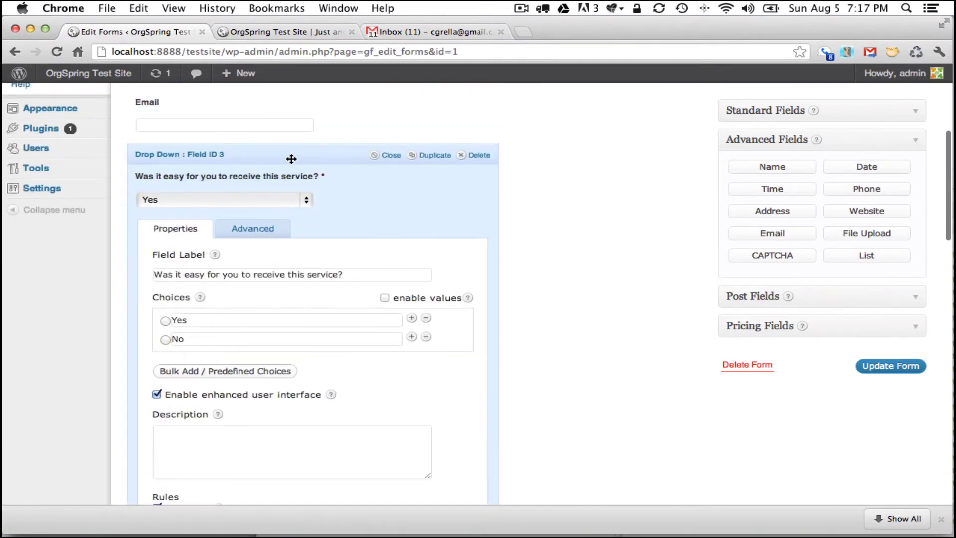
left_click(291, 158)
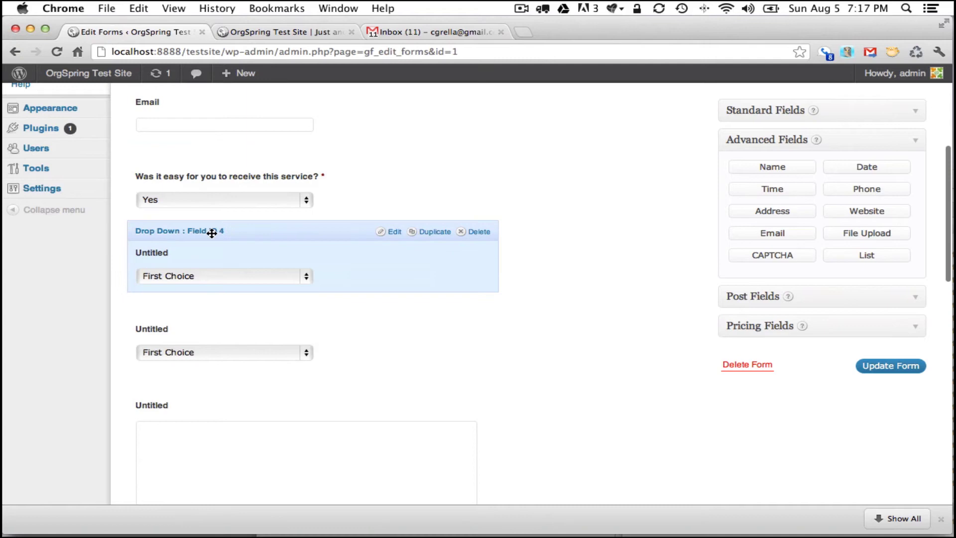
left_click(211, 233)
key("super+Tab")
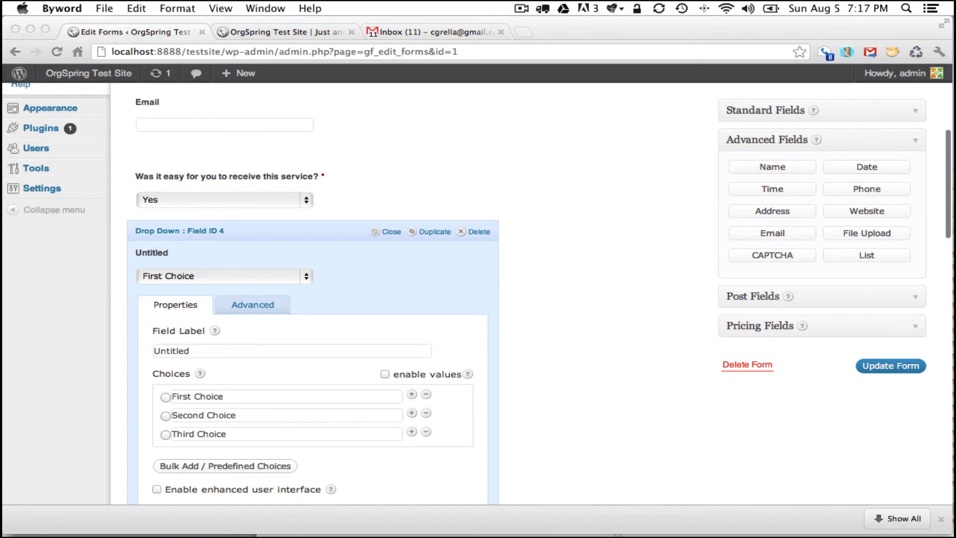
left_click(184, 351)
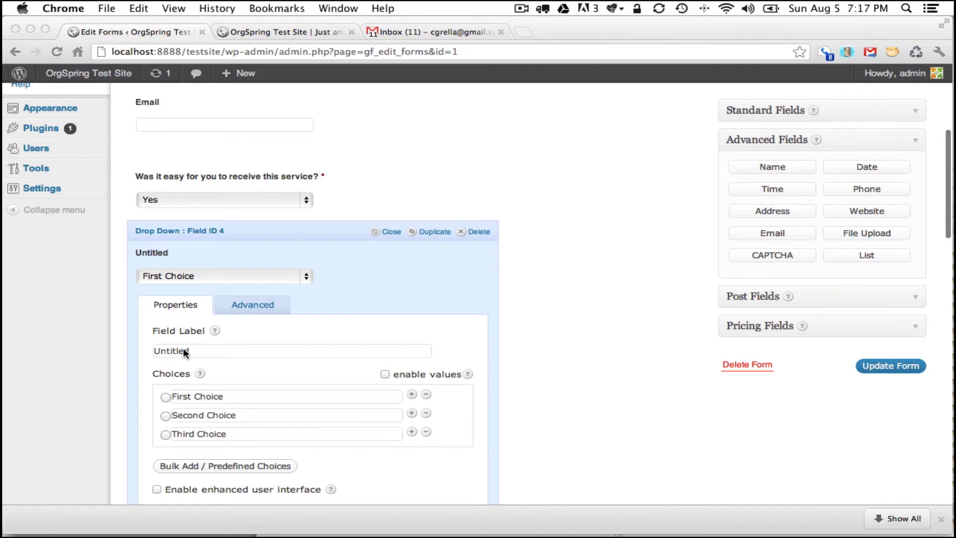
double_click(183, 351)
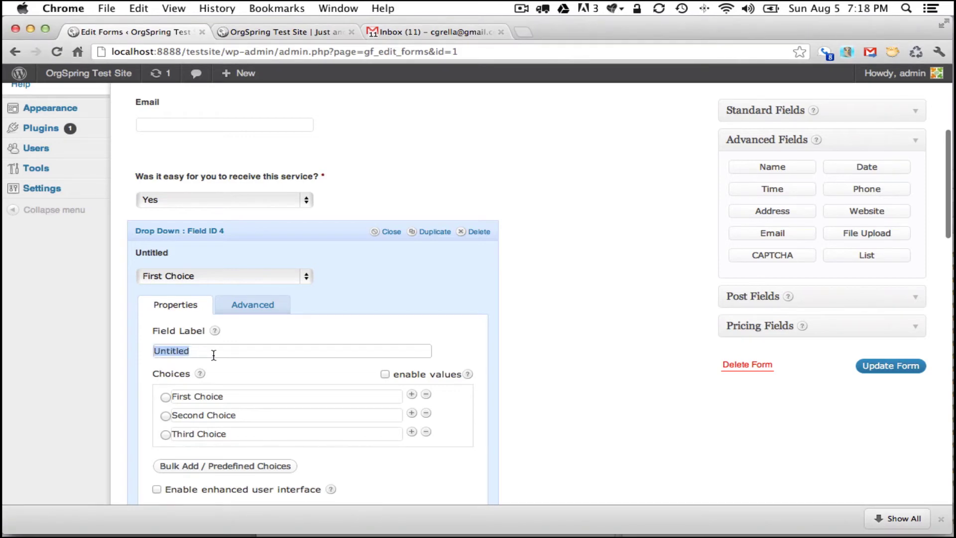
type("If no,")
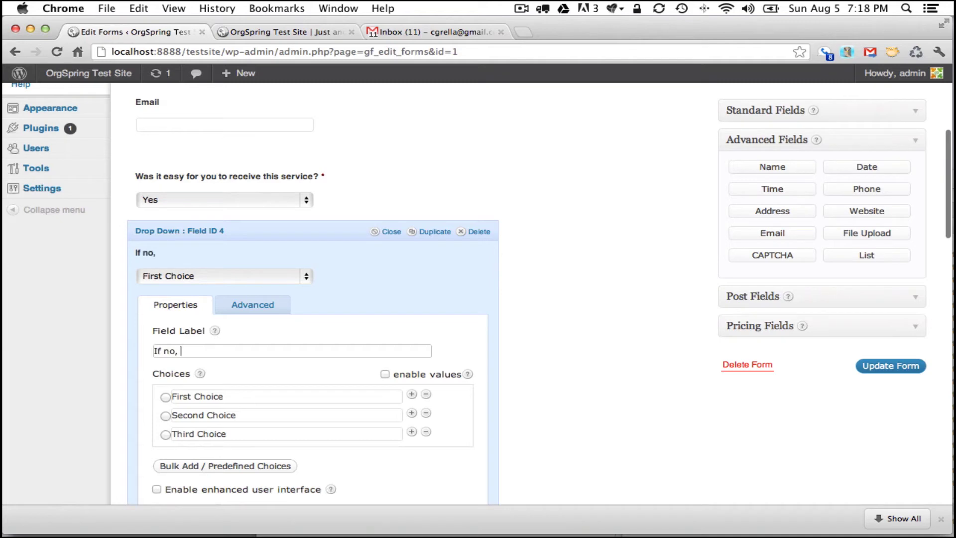
type("what were the problems?")
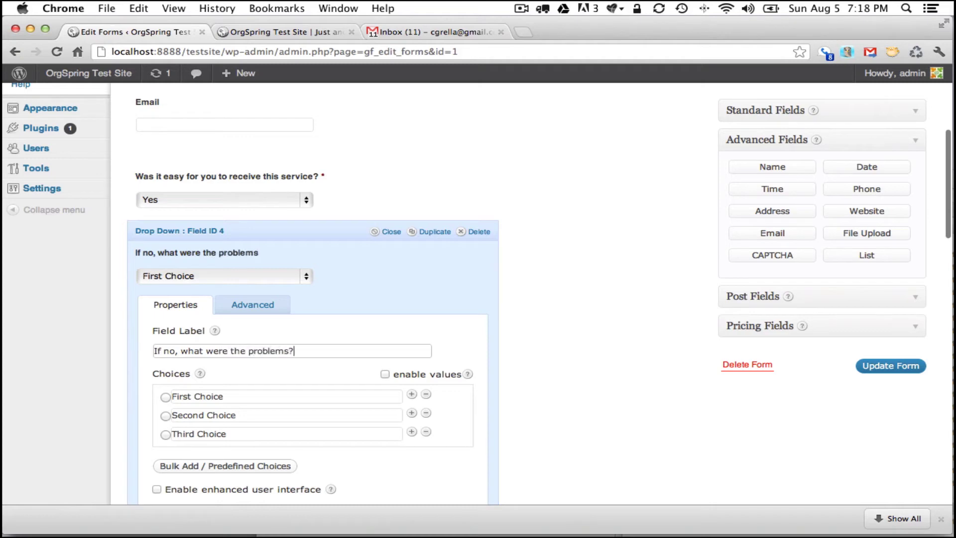
Set its choices to Too far away, Too expensive and Did not like customer service.
double_click(206, 399)
triple_click(206, 399)
type("Too far")
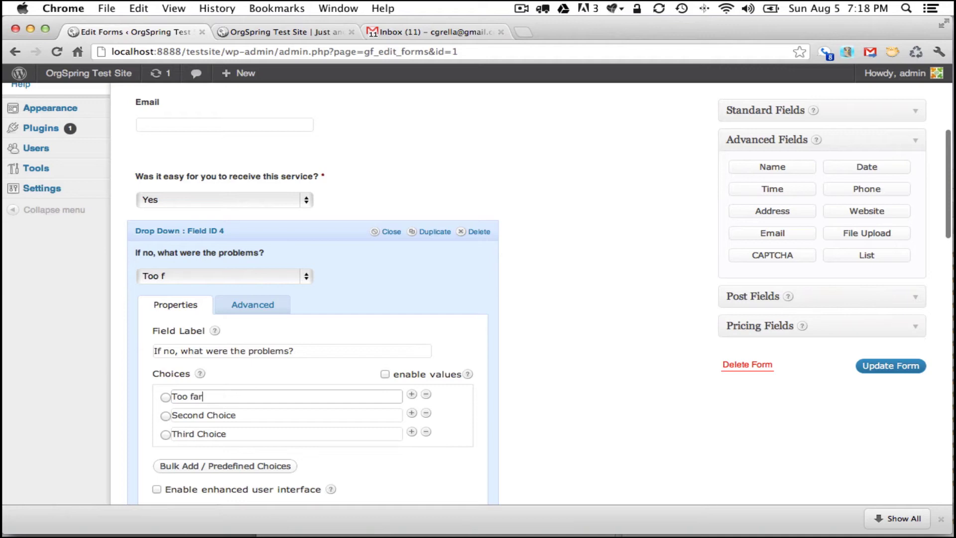
type(" away")
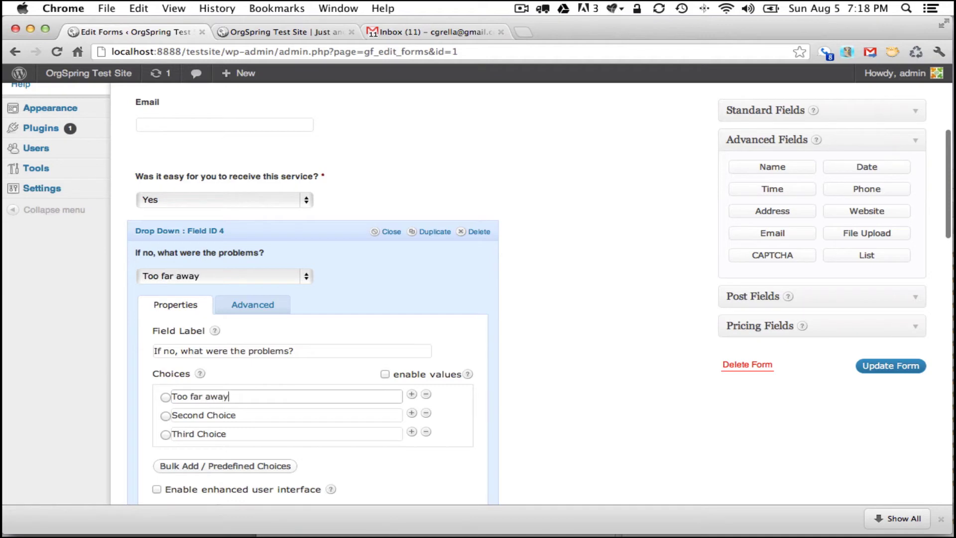
triple_click(219, 416)
type("Too expensive")
triple_click(223, 432)
type("Did not ")
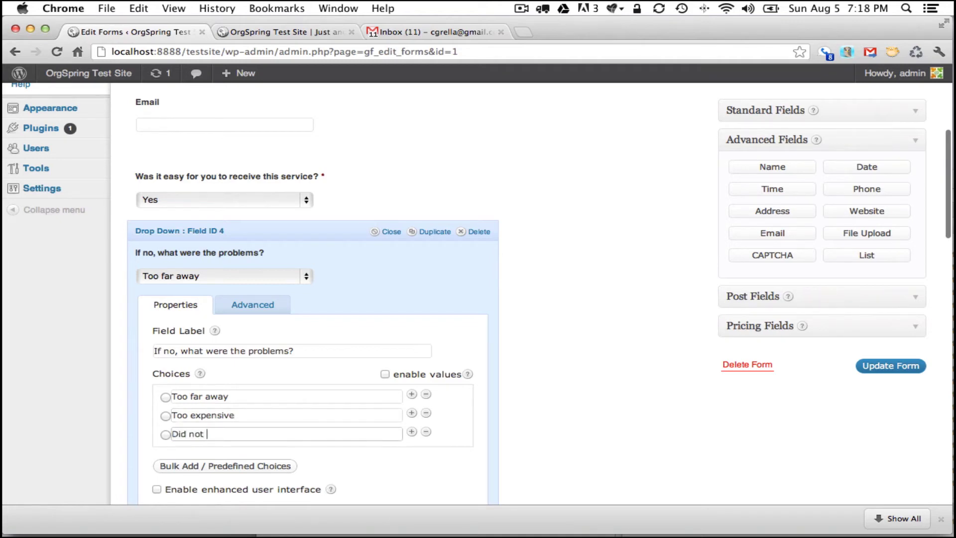
type("like customer service")
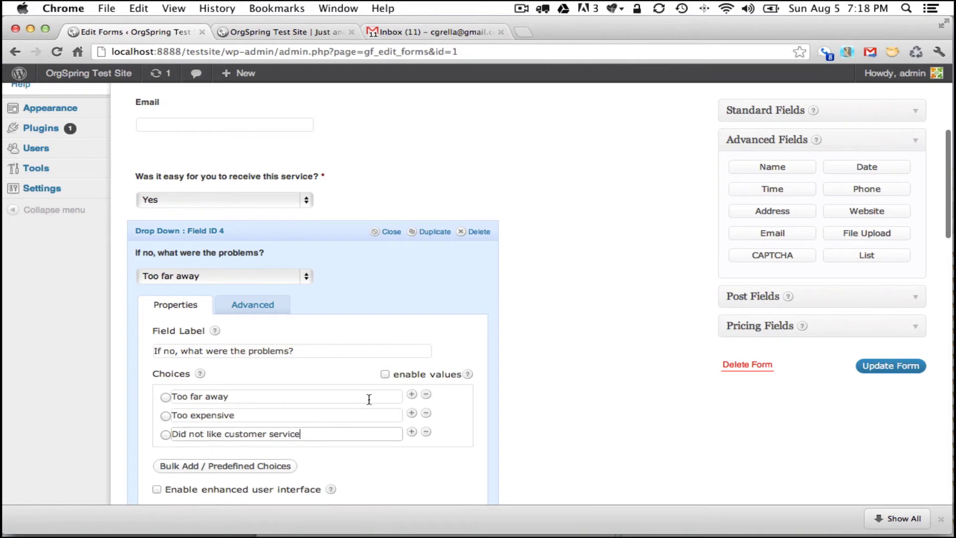
scroll(360, 416, "down", 3)
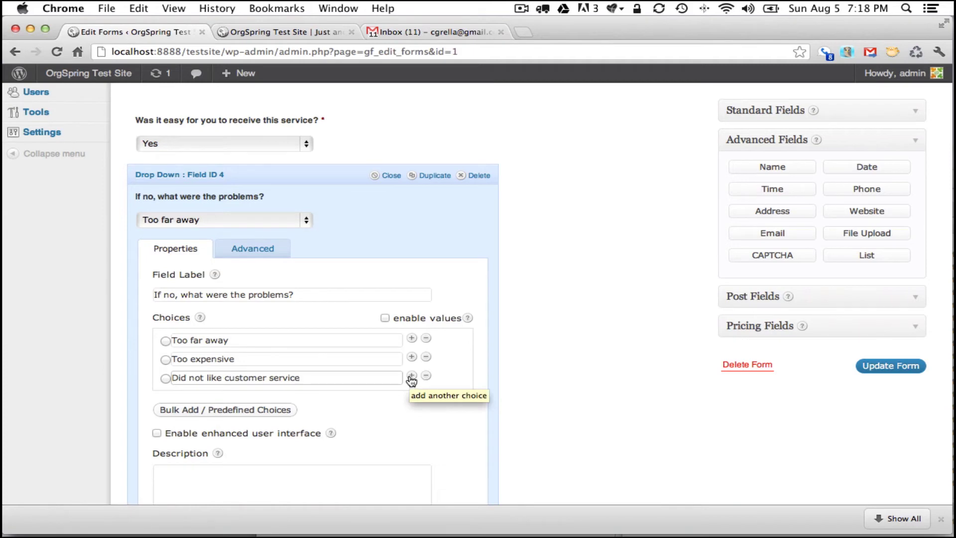
Enable the enhanced interface, add description 'Choose one', and mark the problems question required.
scroll(335, 417, "down", 3)
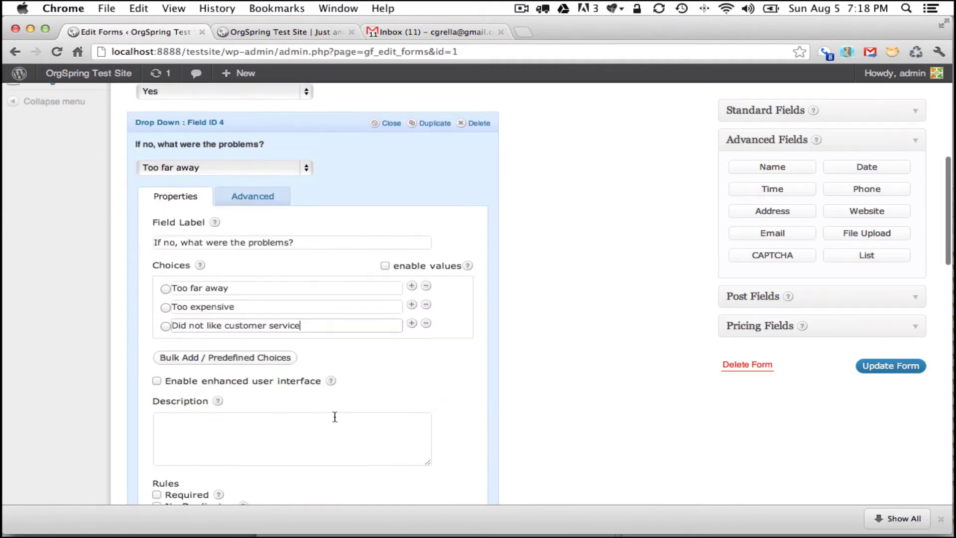
left_click(156, 381)
scroll(295, 434, "down", 1)
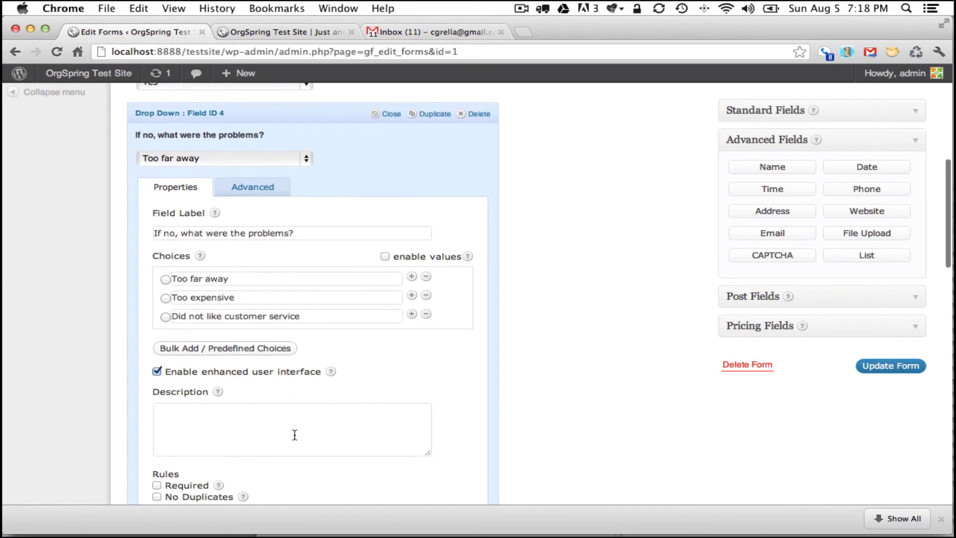
left_click(295, 435)
type("Choose")
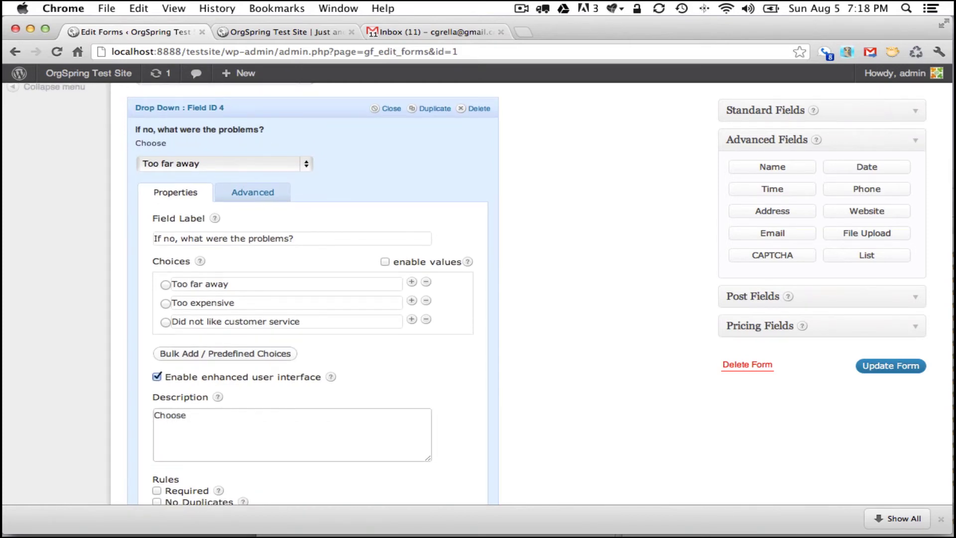
type(" one.")
scroll(169, 416, "down", 5)
left_click(157, 398)
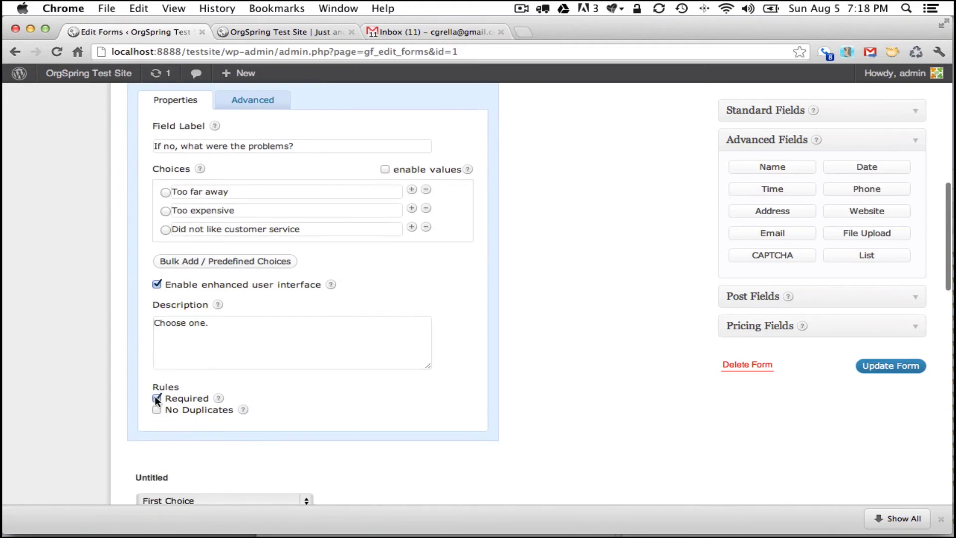
scroll(291, 354, "up", 2)
scroll(292, 355, "down", 3)
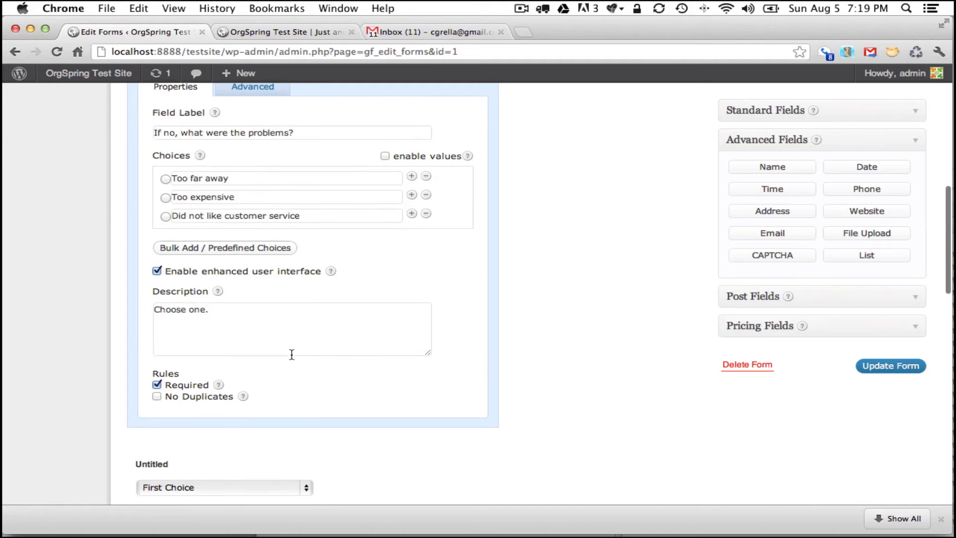
scroll(292, 354, "down", 1)
scroll(292, 355, "down", 1)
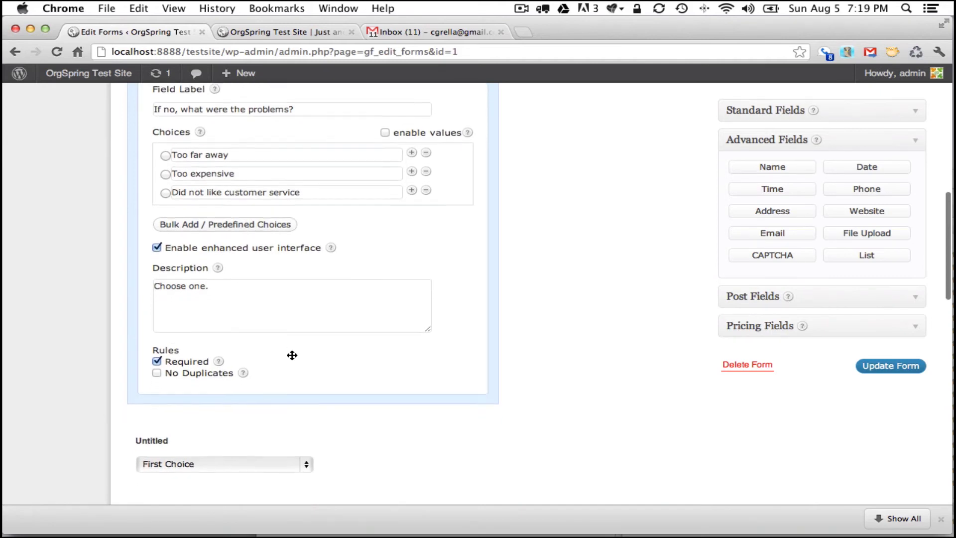
scroll(292, 355, "up", 5)
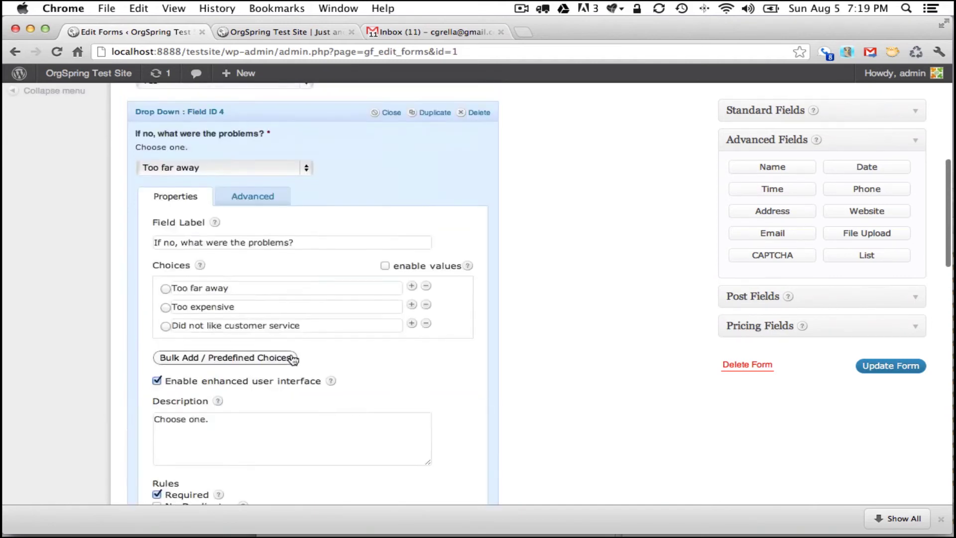
Enable conditional logic on the problems drop-down's Advanced tab, keeping it set to Show.
left_click(243, 202)
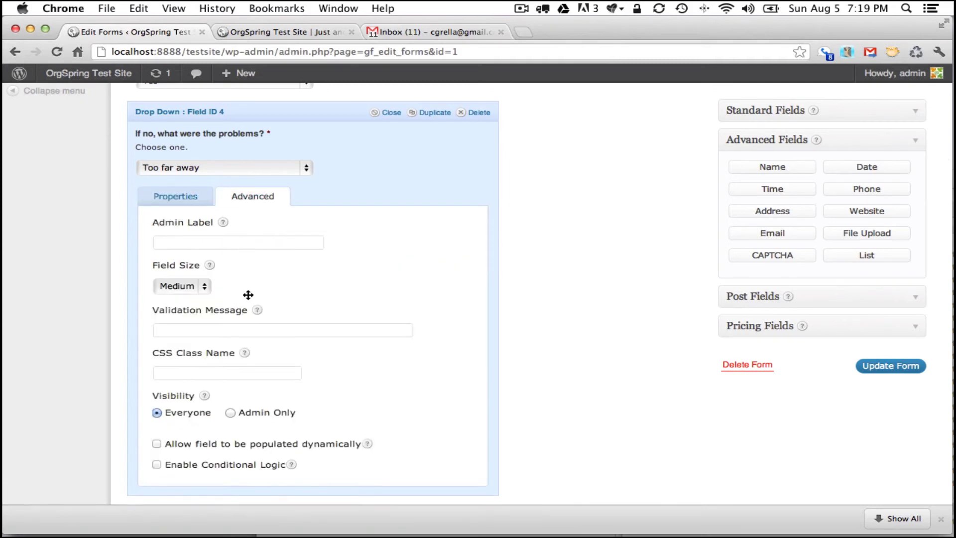
scroll(248, 294, "down", 4)
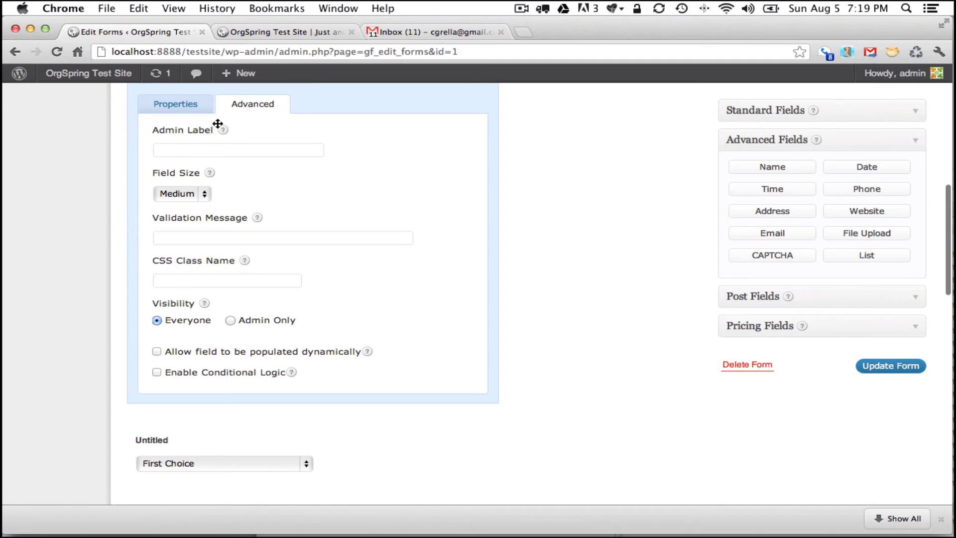
left_click(226, 282)
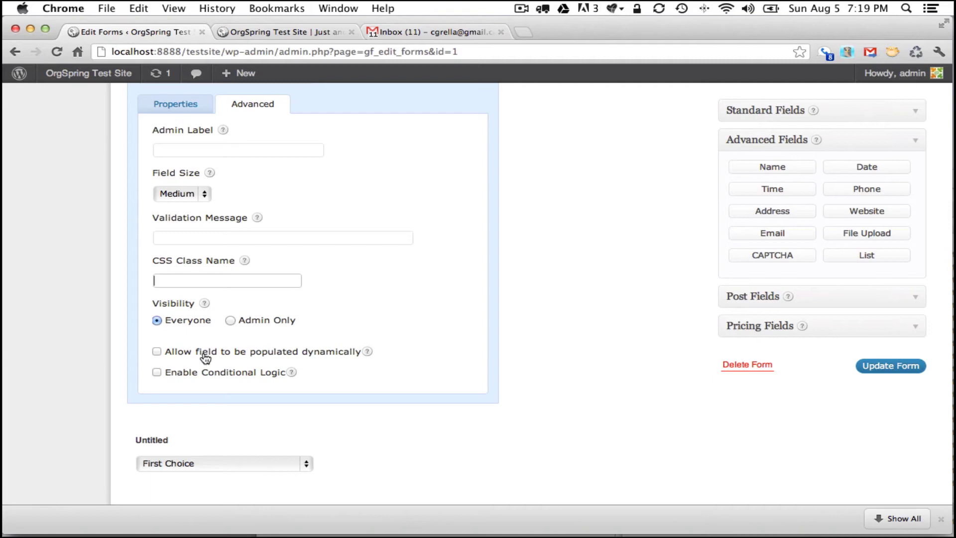
left_click(157, 372)
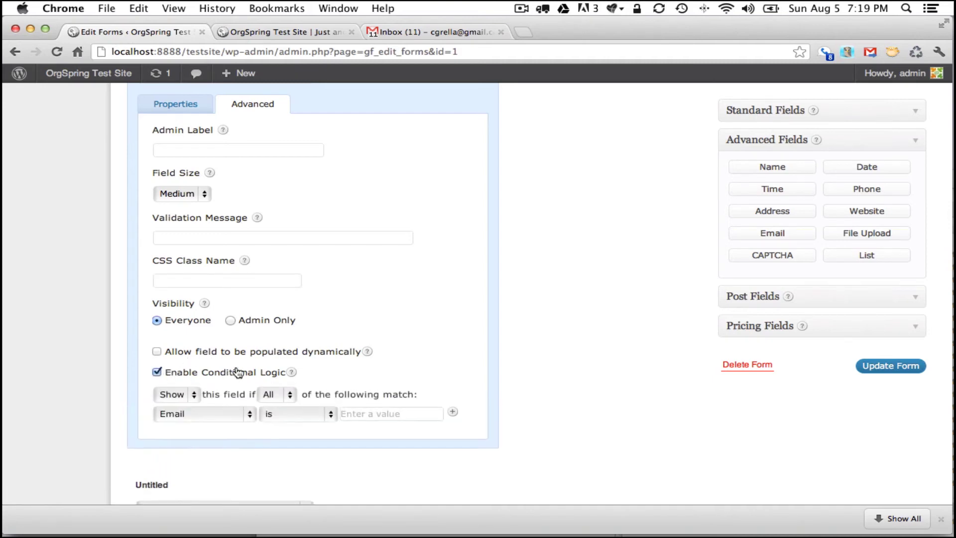
scroll(236, 372, "down", 3)
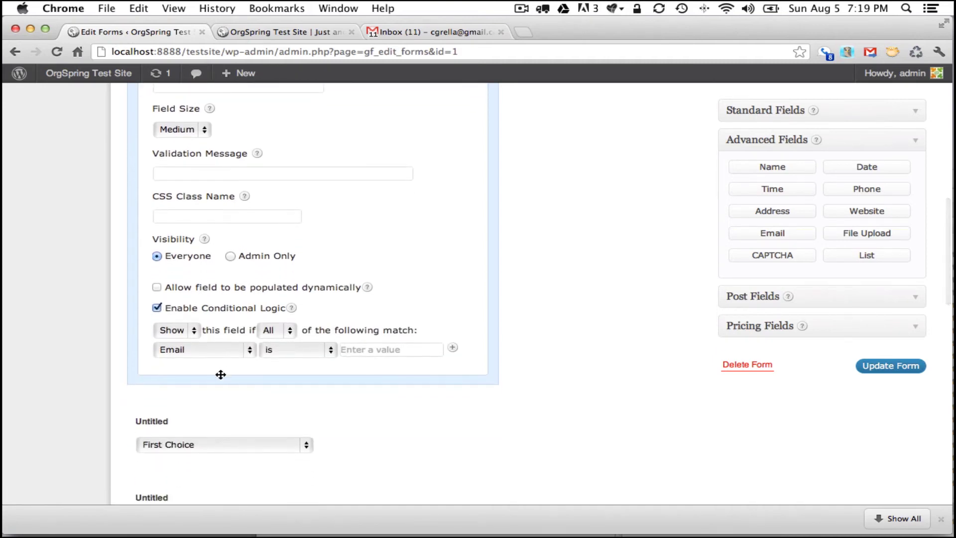
left_click(193, 330)
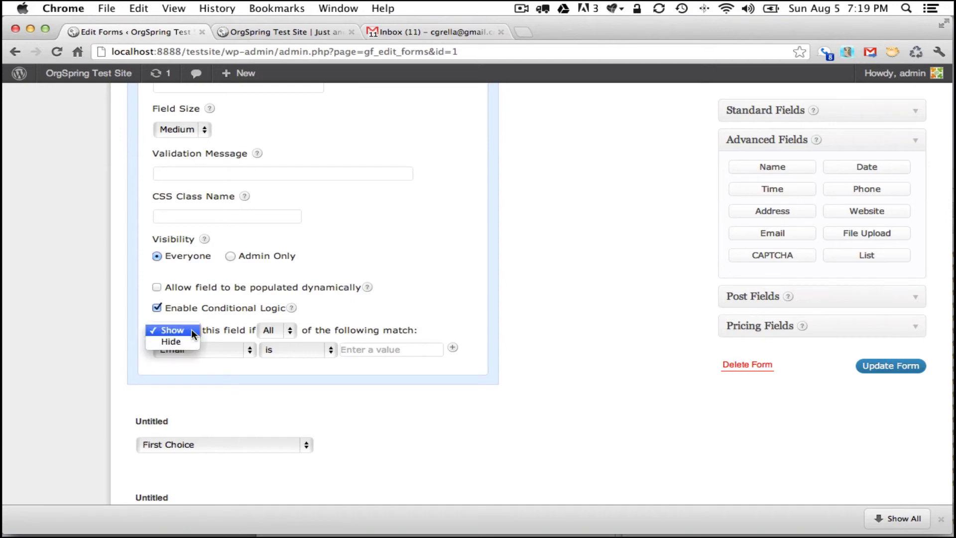
left_click(174, 331)
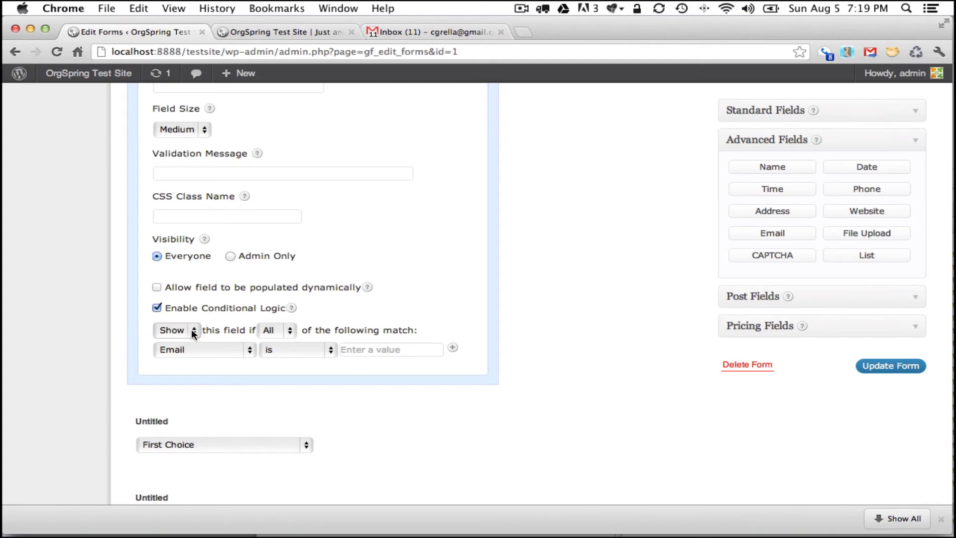
Make the rule match All: the service question is No.
left_click(292, 331)
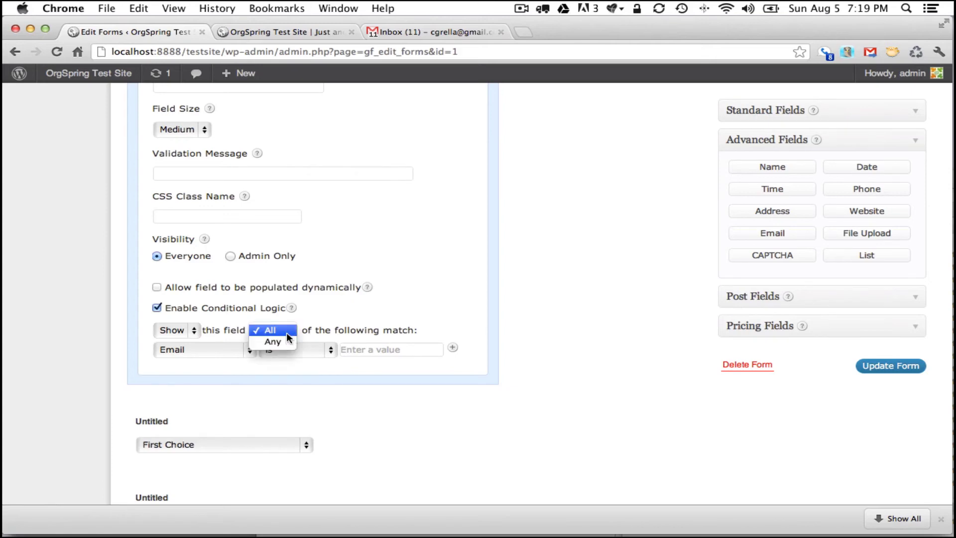
left_click(314, 311)
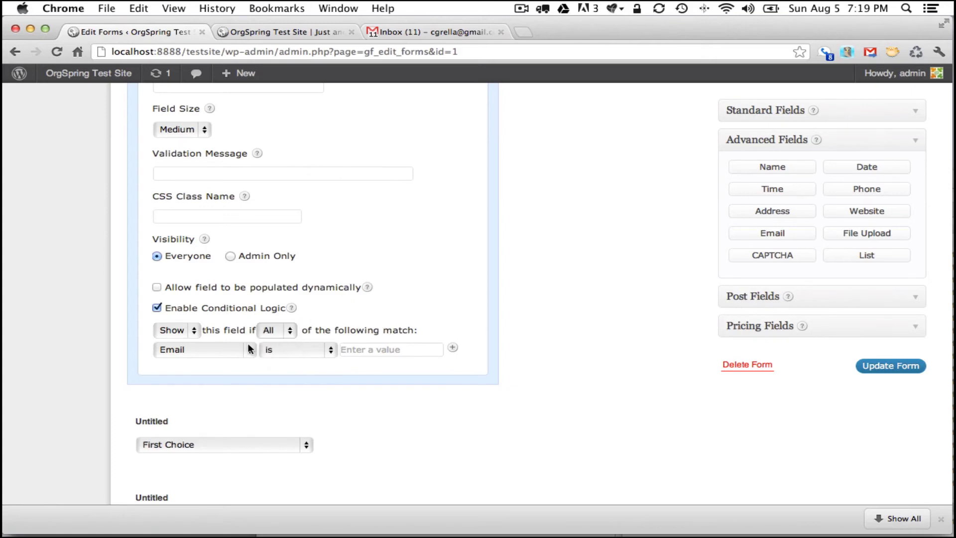
left_click(226, 351)
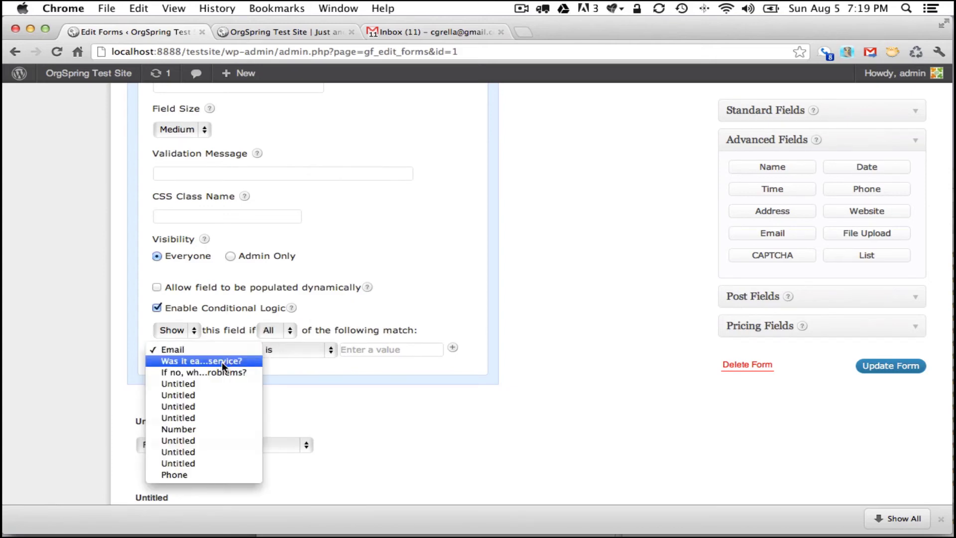
left_click(218, 362)
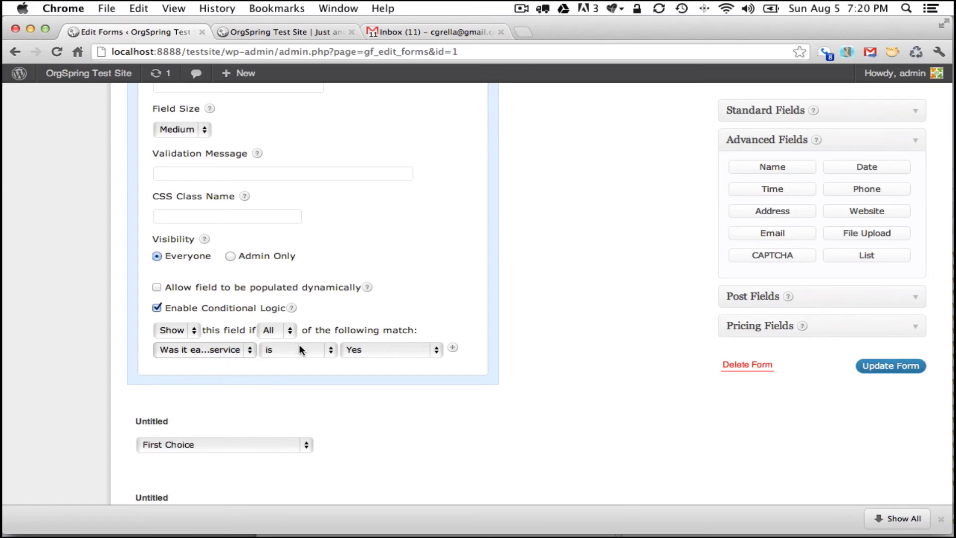
left_click(383, 349)
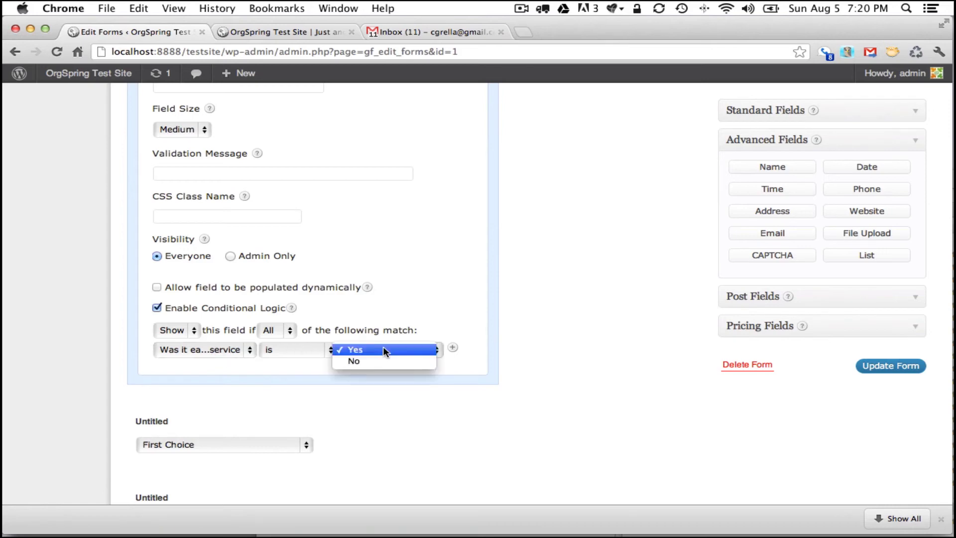
left_click(378, 360)
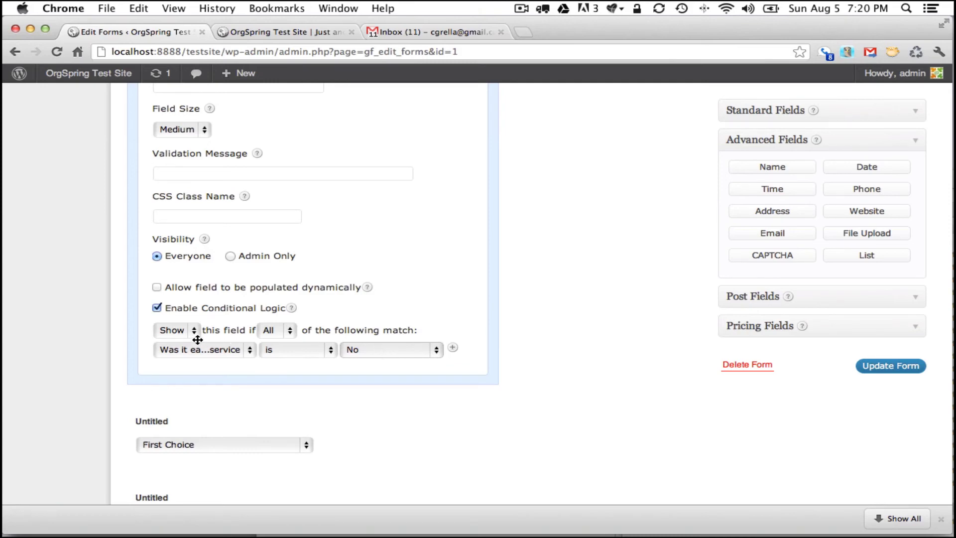
scroll(325, 321, "up", 5)
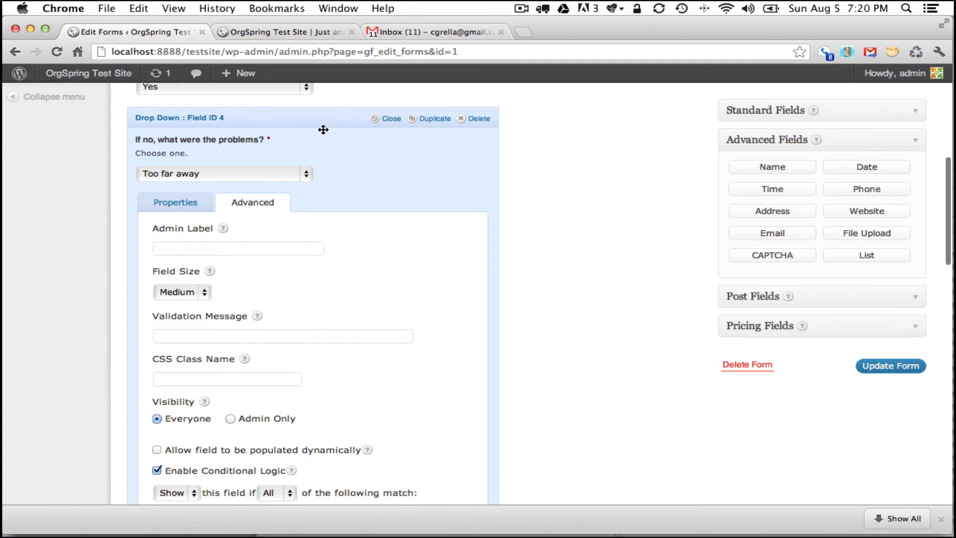
Close the problems field and label the next drop-down 'Was this service Helpful to you?'.
left_click(310, 122)
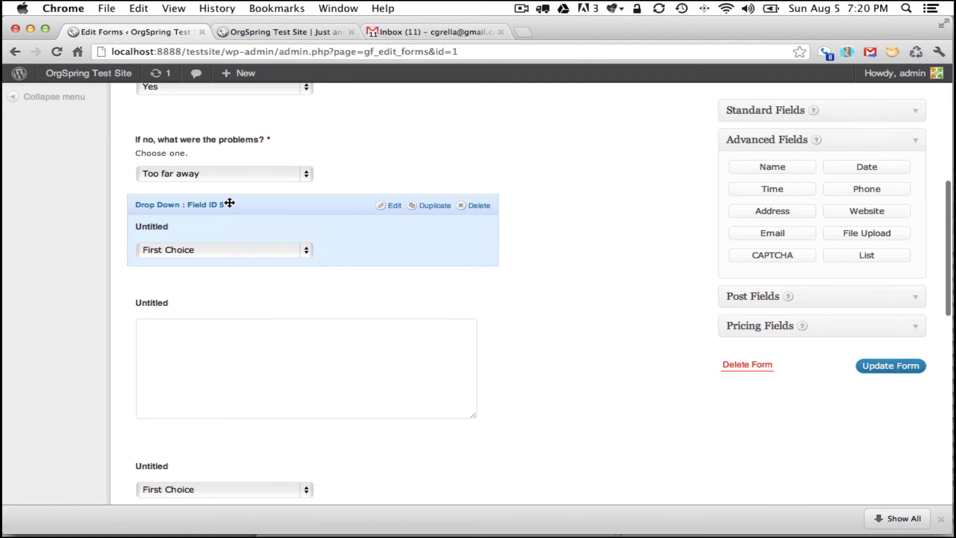
left_click(226, 203)
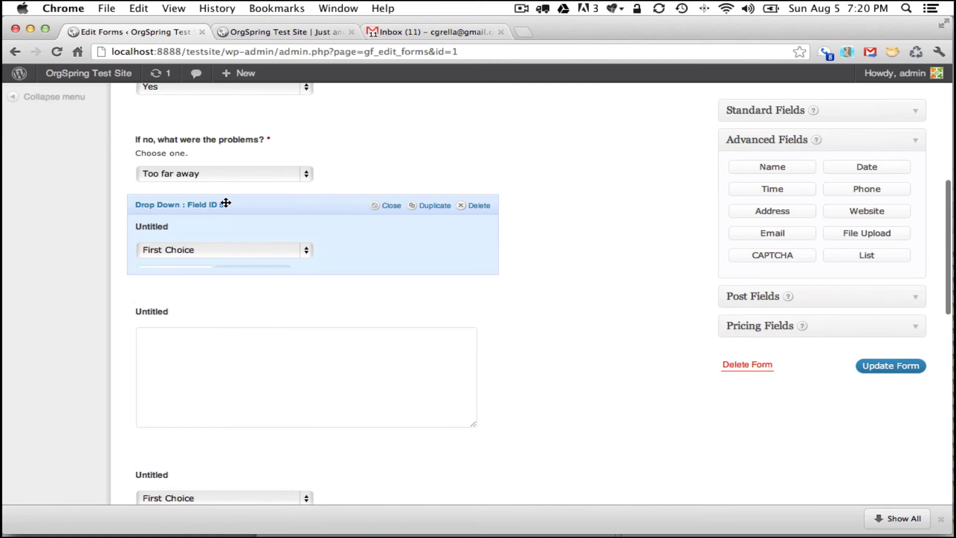
double_click(214, 319)
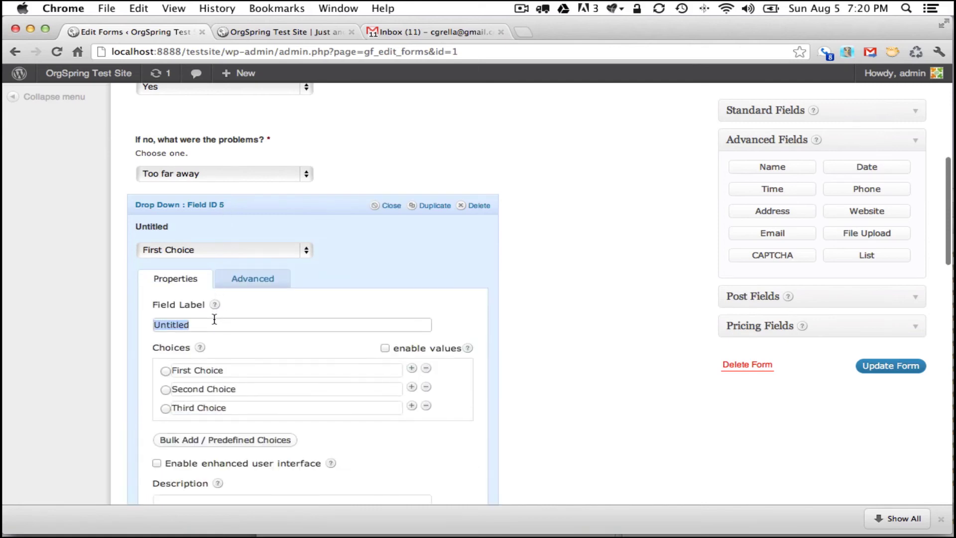
type("Was this ser")
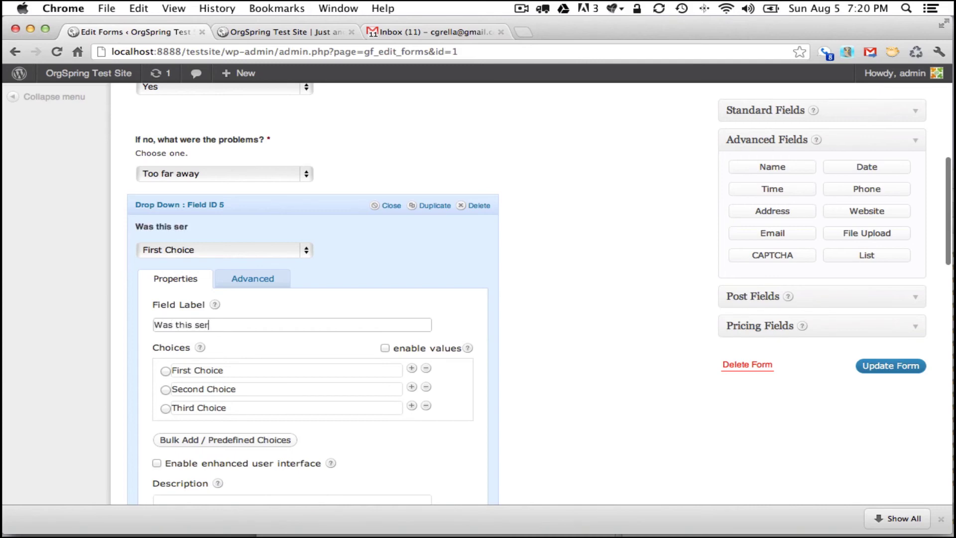
type("vice Helpfu")
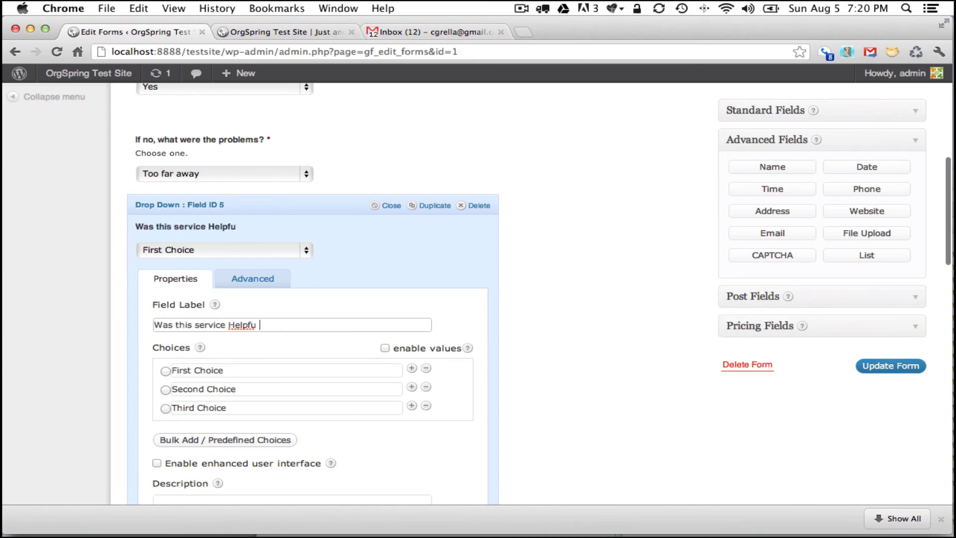
type("l to you?")
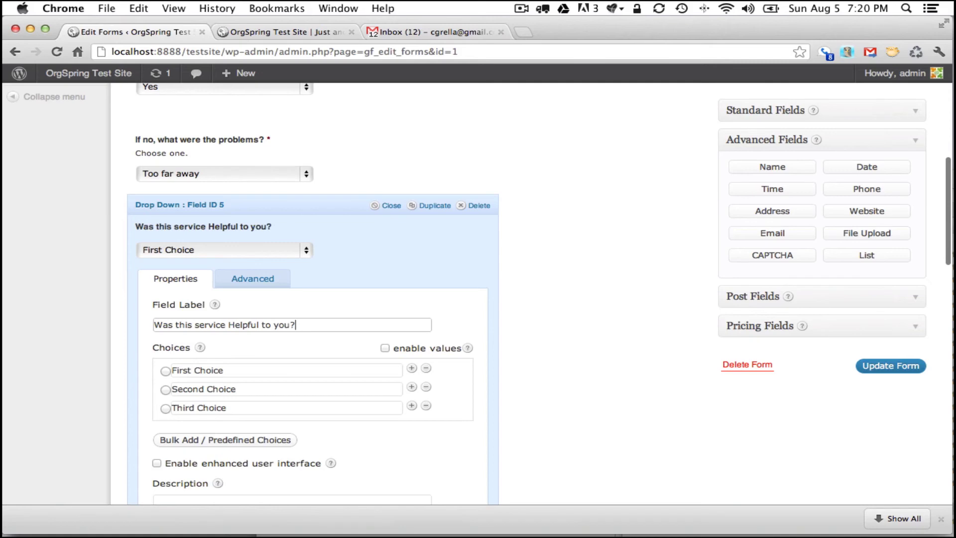
Set choices to Yes and No, remove the third, enable enhanced interface and Required.
triple_click(188, 369)
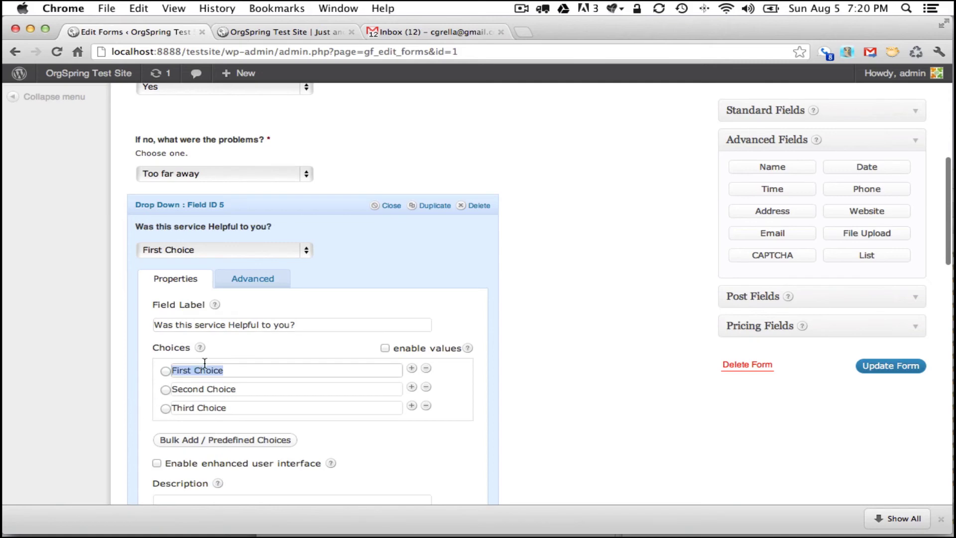
type("Yes")
triple_click(211, 391)
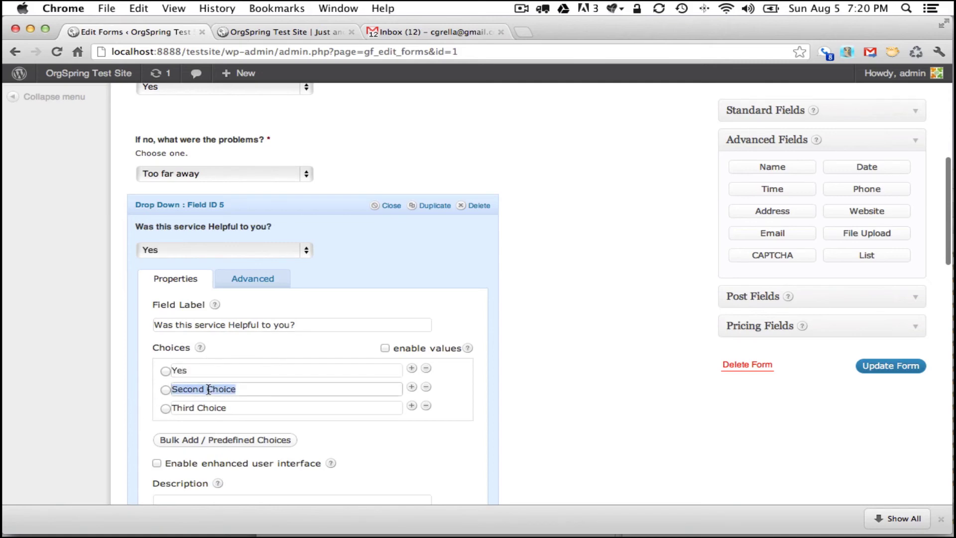
type("No")
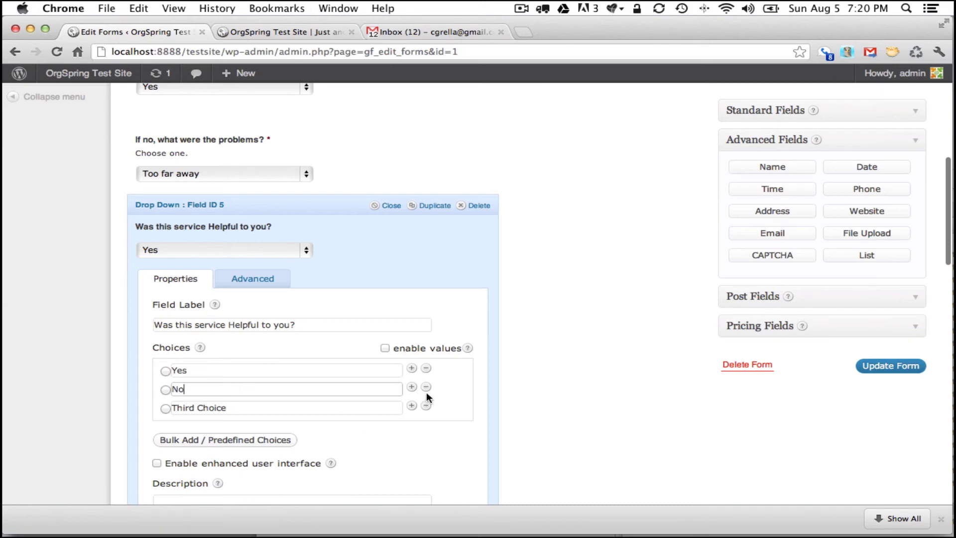
left_click(426, 406)
scroll(208, 450, "down", 3)
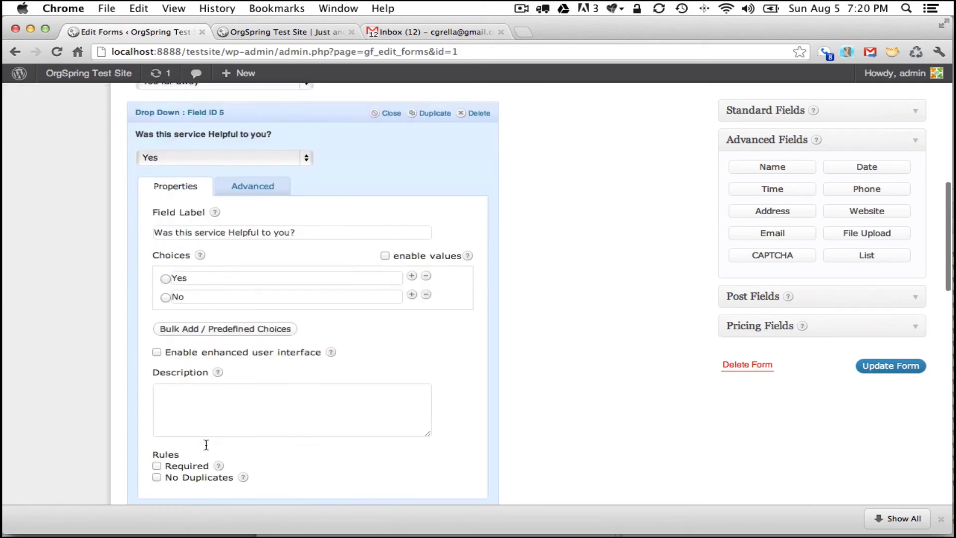
left_click(158, 334)
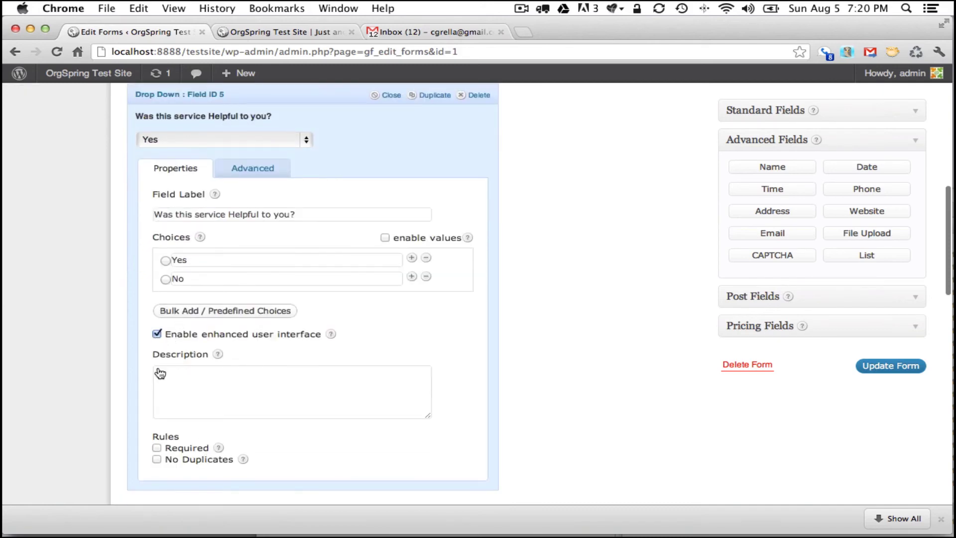
left_click(157, 448)
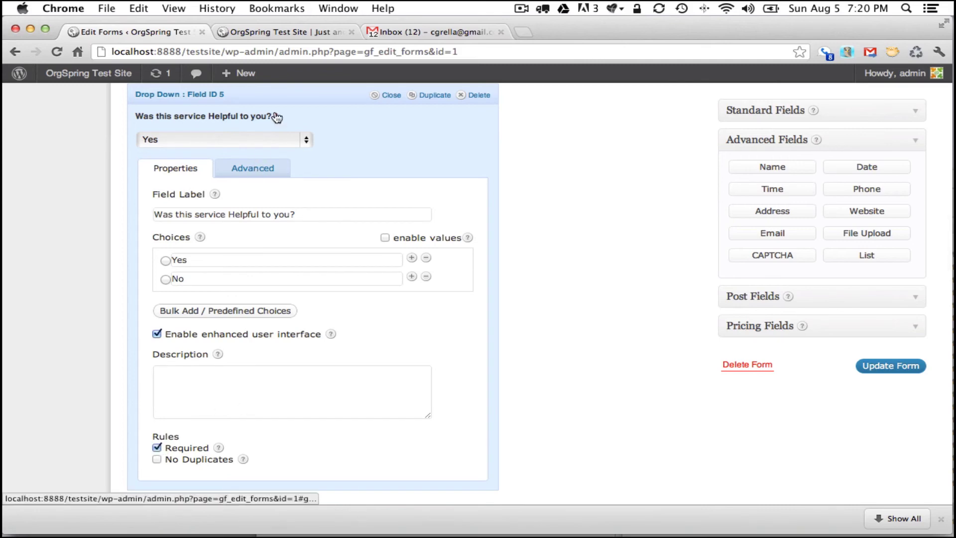
left_click(271, 94)
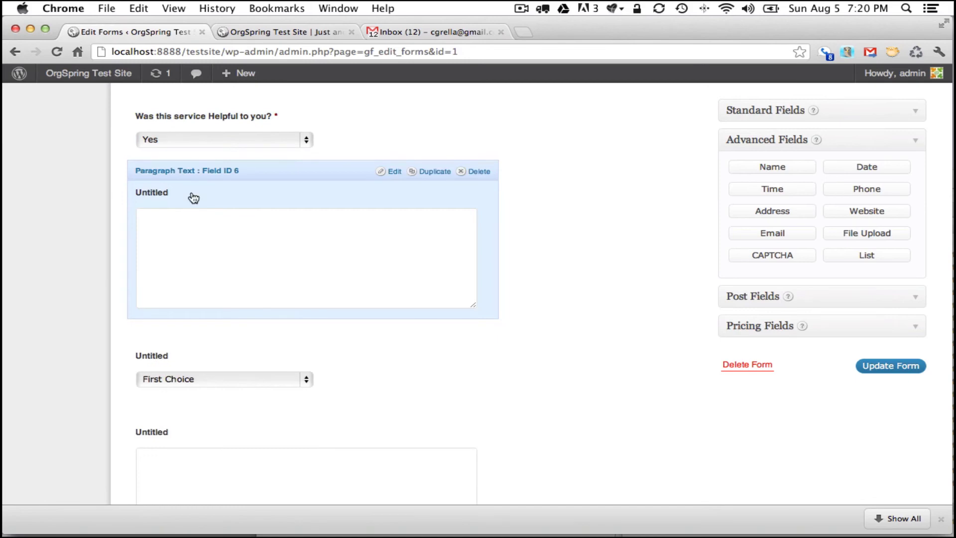
Label the paragraph field 'If yes, how did the service help you specifically?'.
left_click(193, 199)
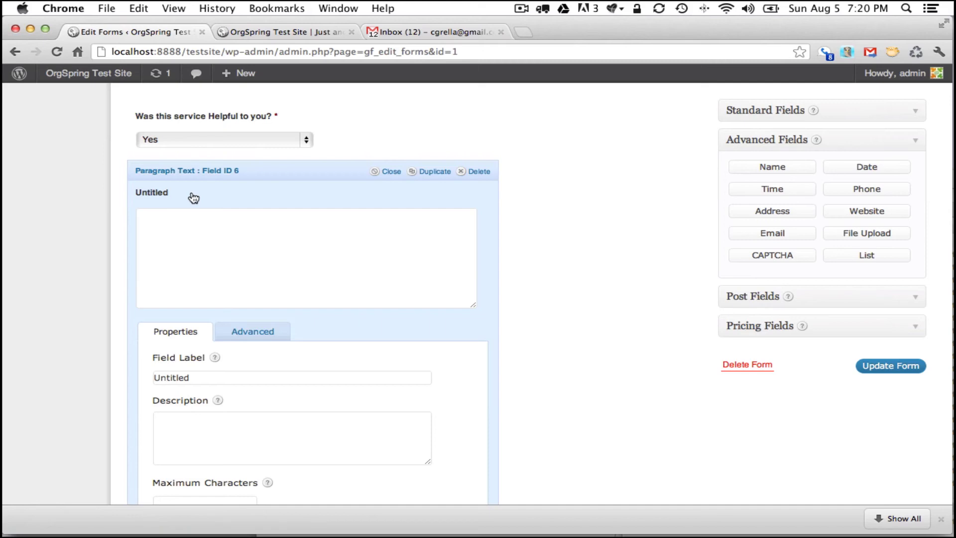
left_click(155, 195)
left_click(154, 195)
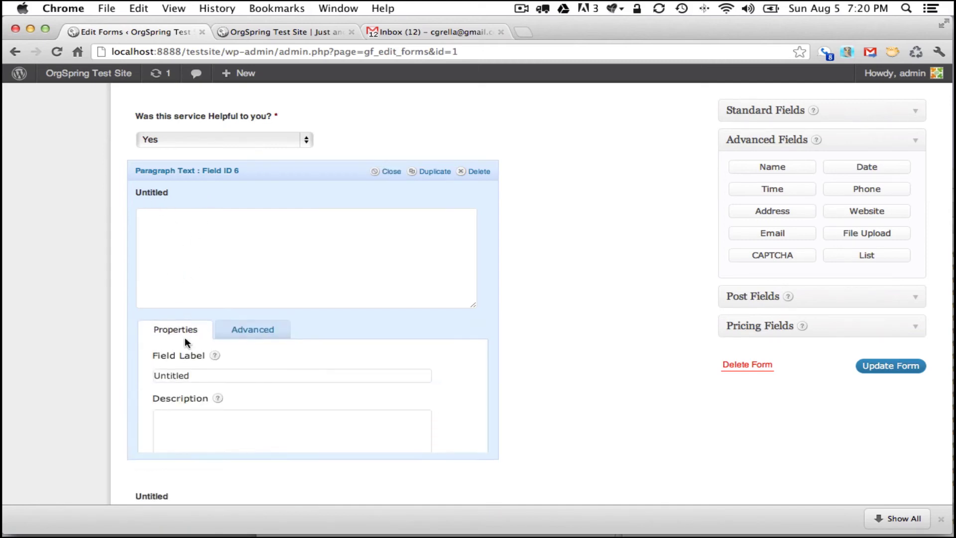
double_click(188, 379)
type("If no")
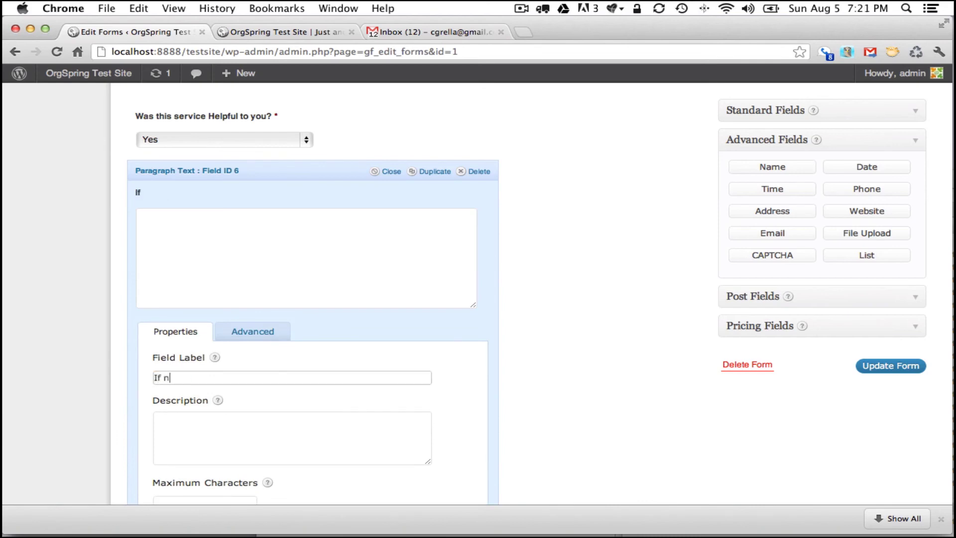
type("ho")
key("BackSpace")
key("BackSpace")
key("BackSpace")
key("BackSpace")
key("BackSpace")
type("yes, how did the s")
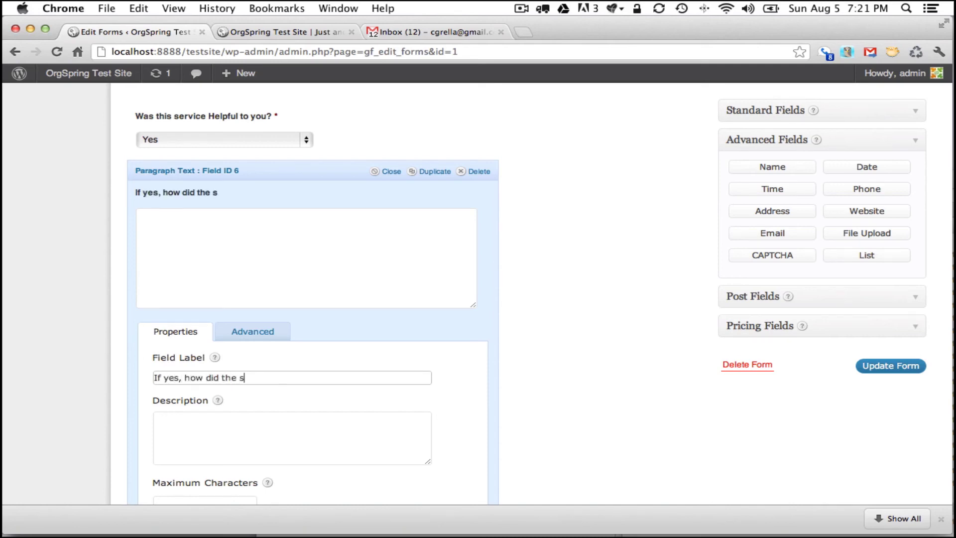
type("ervice help you")
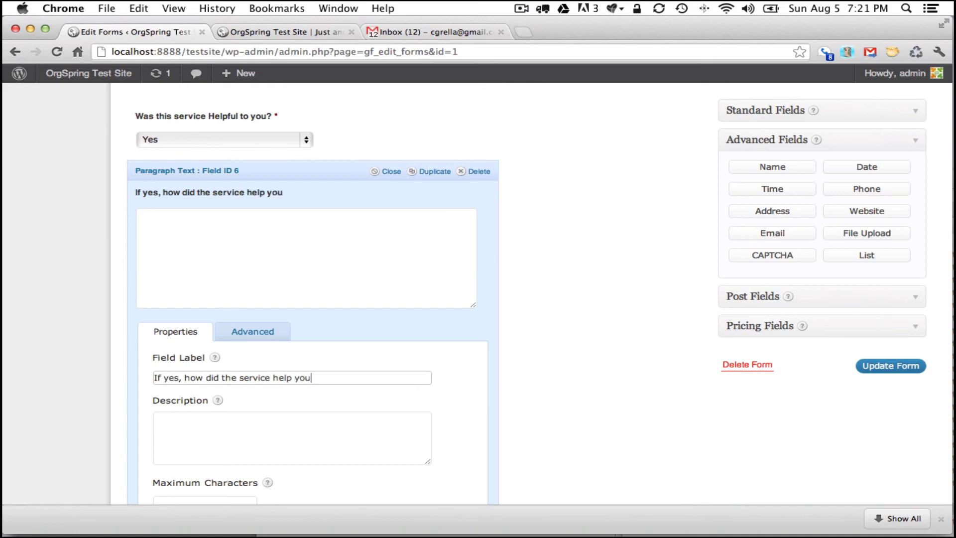
type(" specifically?")
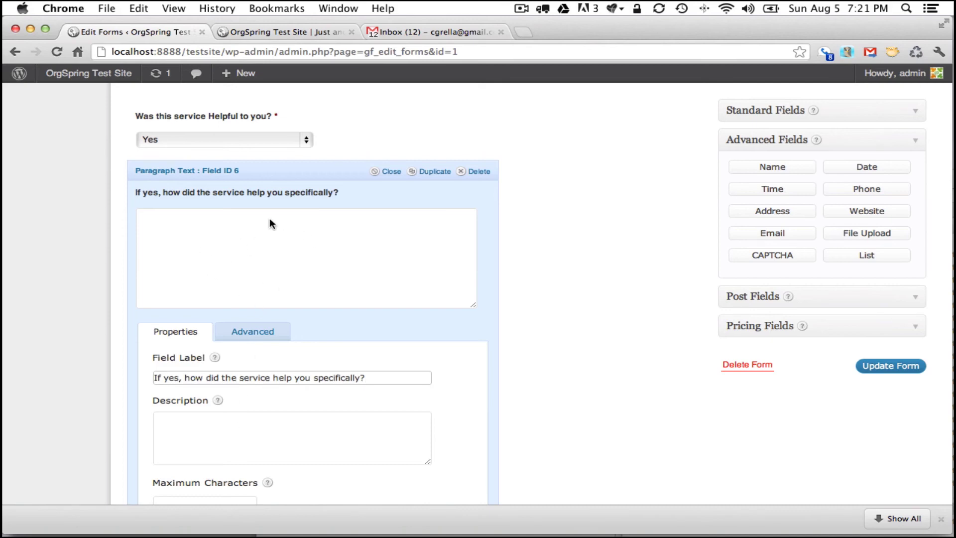
Mark the paragraph question as required.
scroll(294, 264, "down", 5)
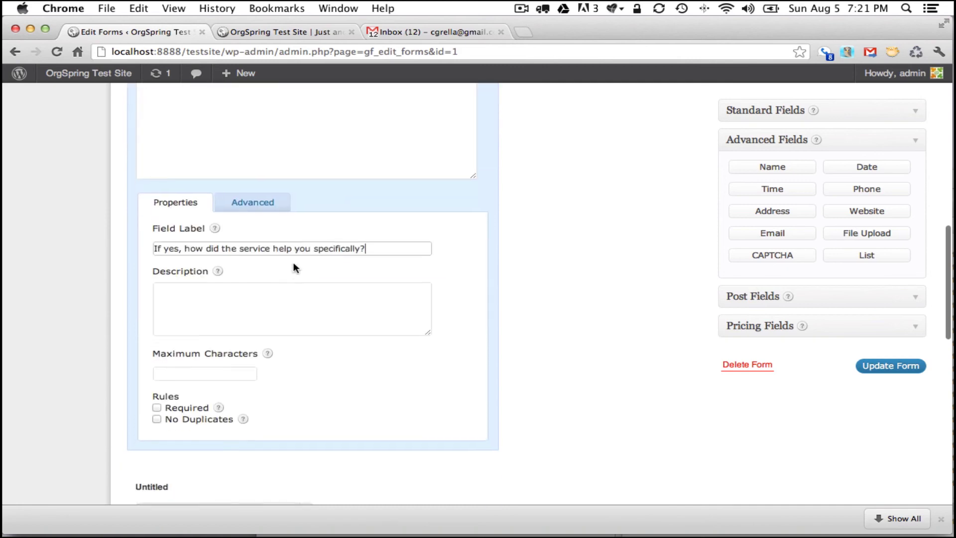
left_click(157, 392)
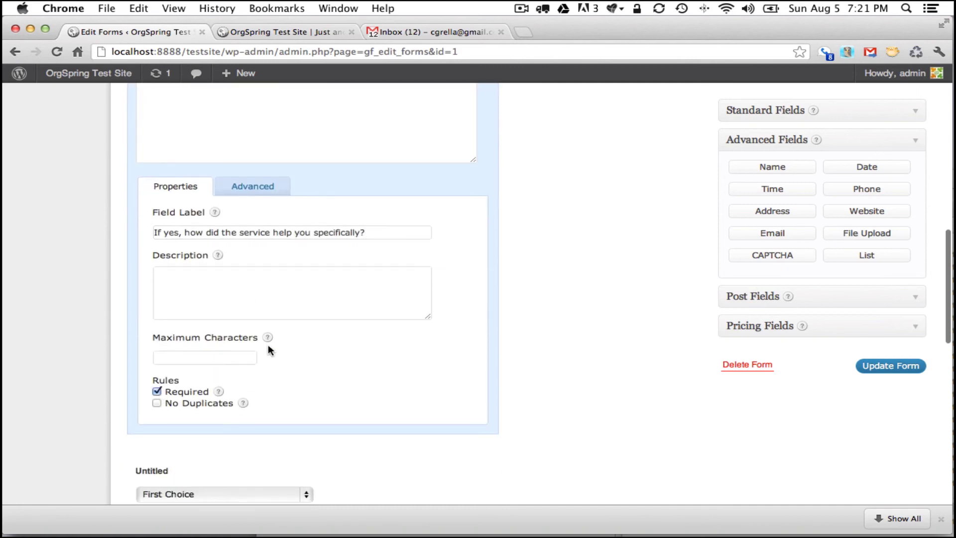
scroll(269, 344, "up", 5)
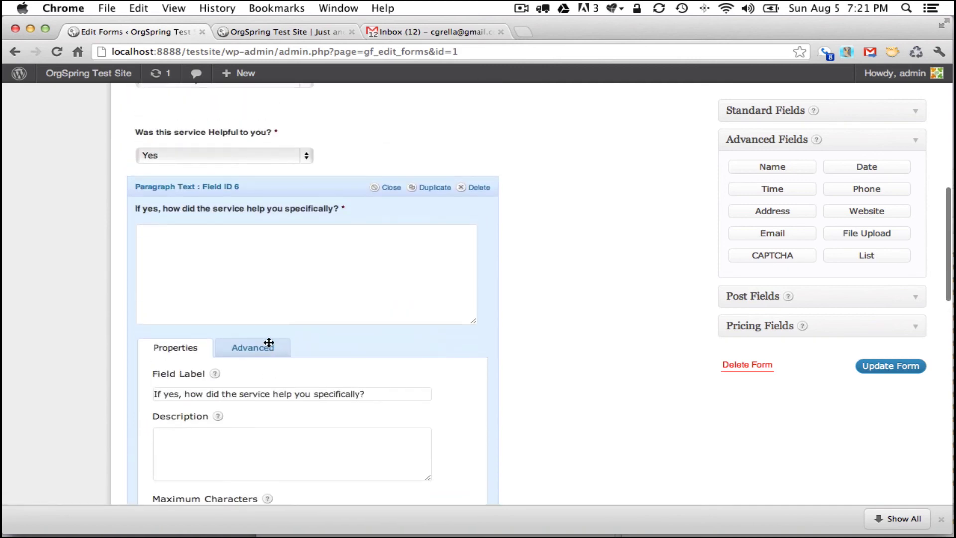
Enable conditional logic so the paragraph shows only if 'Was this service Helpful to you?' is Yes.
left_click(252, 347)
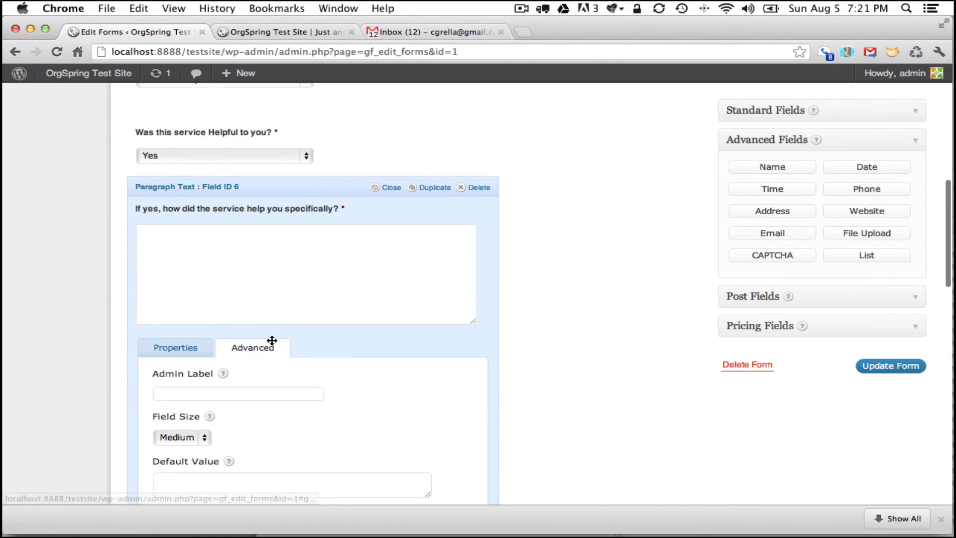
scroll(272, 340, "down", 5)
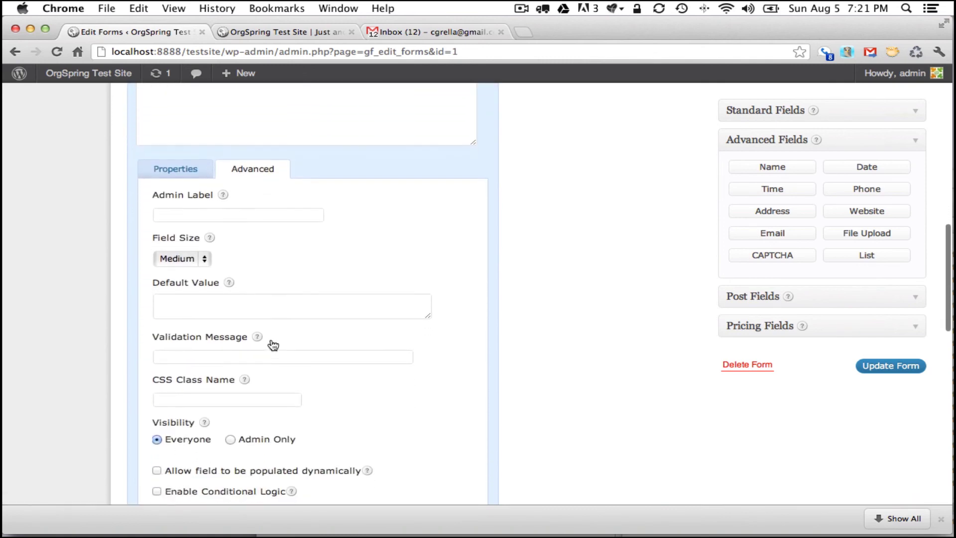
scroll(271, 338, "down", 3)
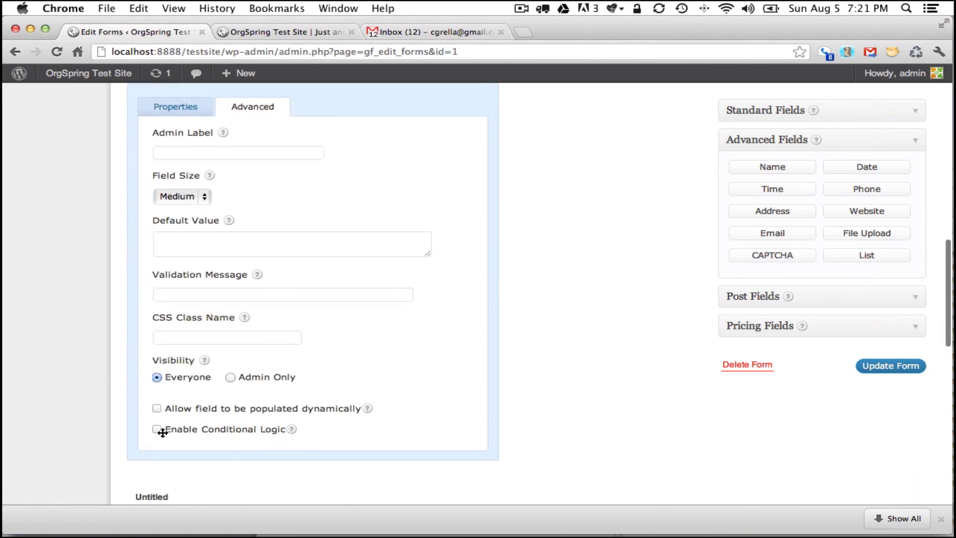
left_click(157, 430)
scroll(234, 418, "down", 4)
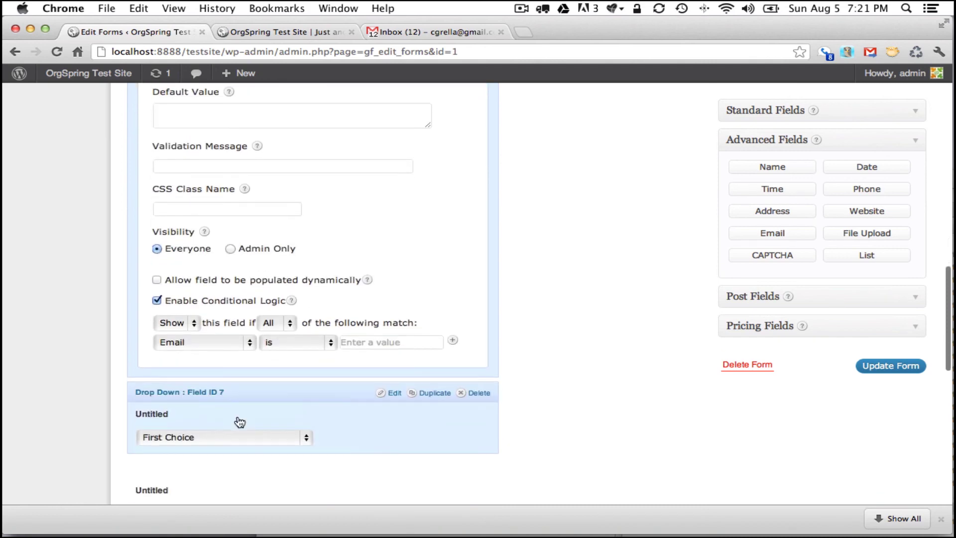
left_click(226, 342)
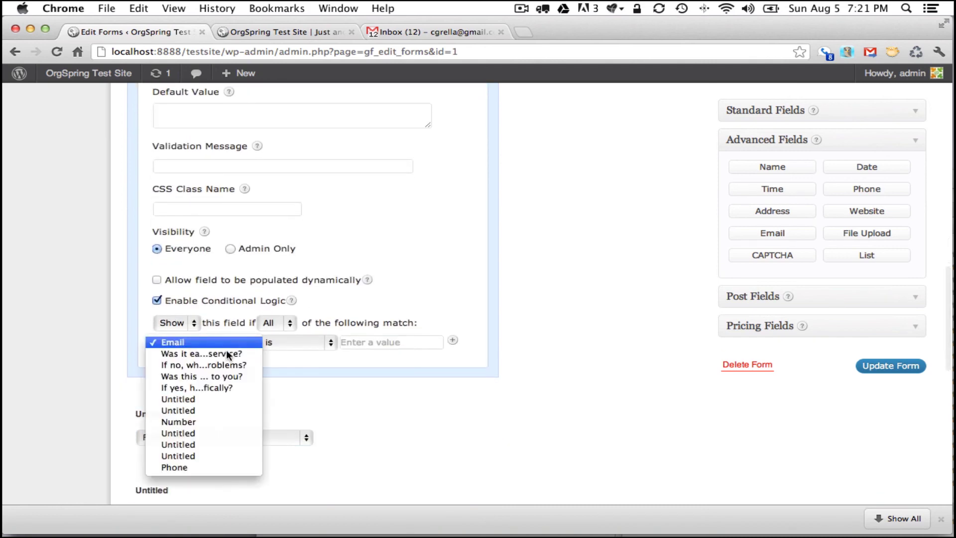
left_click(227, 375)
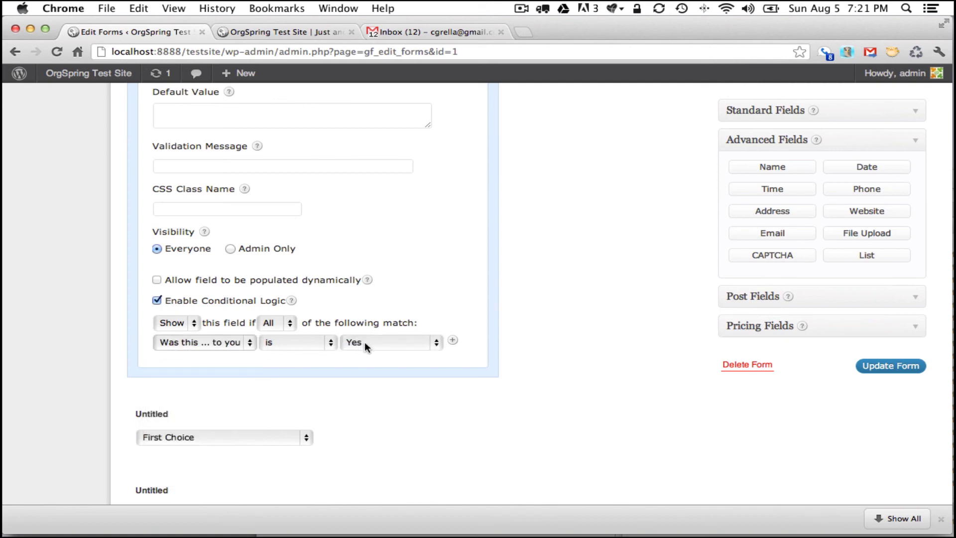
scroll(355, 272, "up", 5)
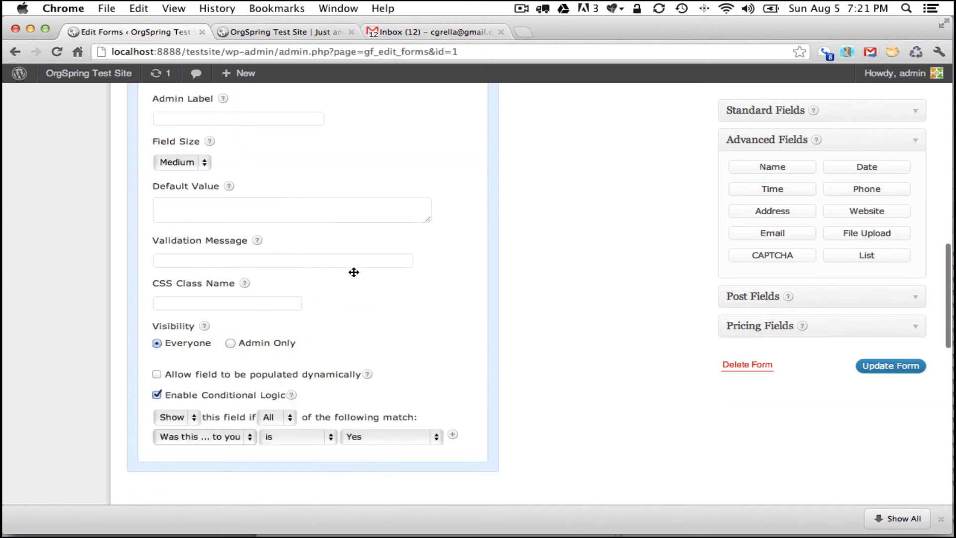
scroll(342, 144, "up", 4)
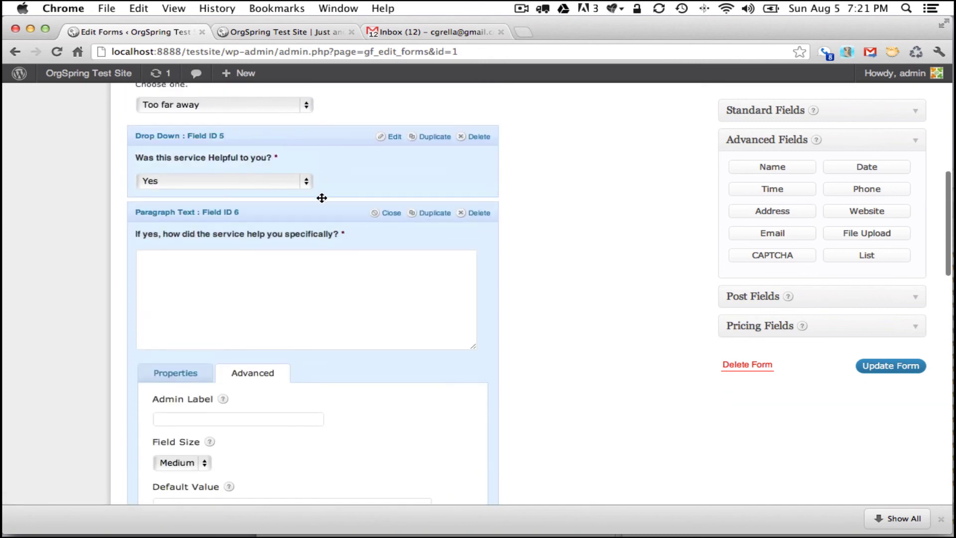
Label the drop-down 'What is your favorite feature of the service'.
left_click(320, 208)
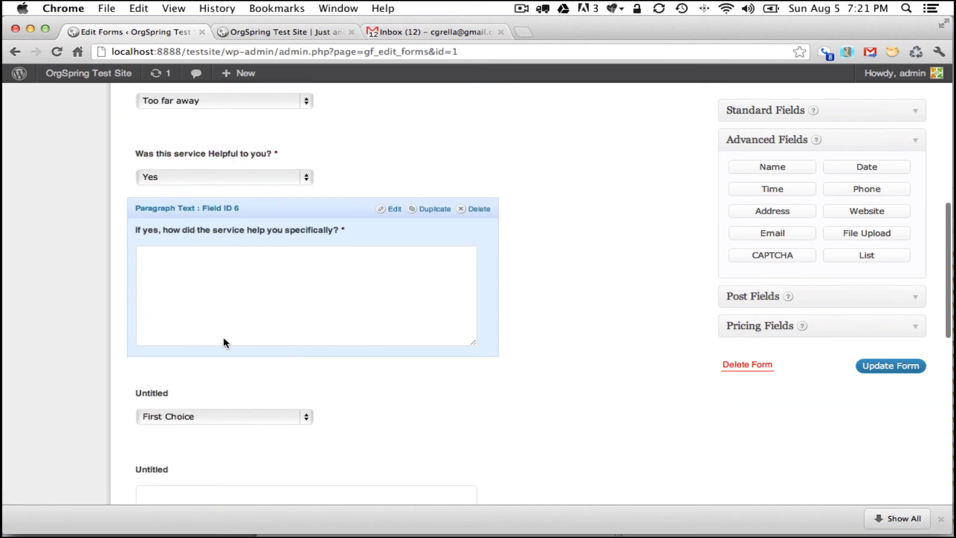
scroll(224, 337, "down", 3)
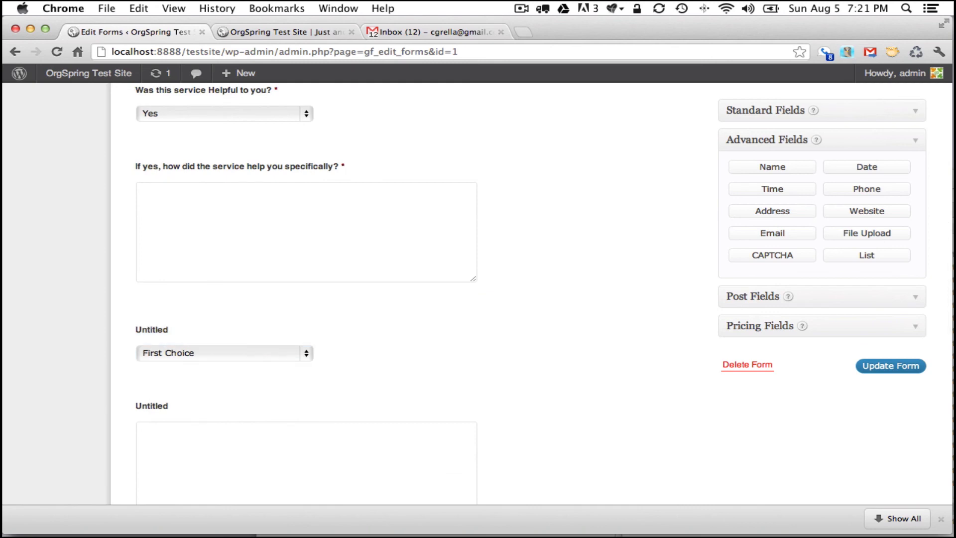
left_click(223, 333)
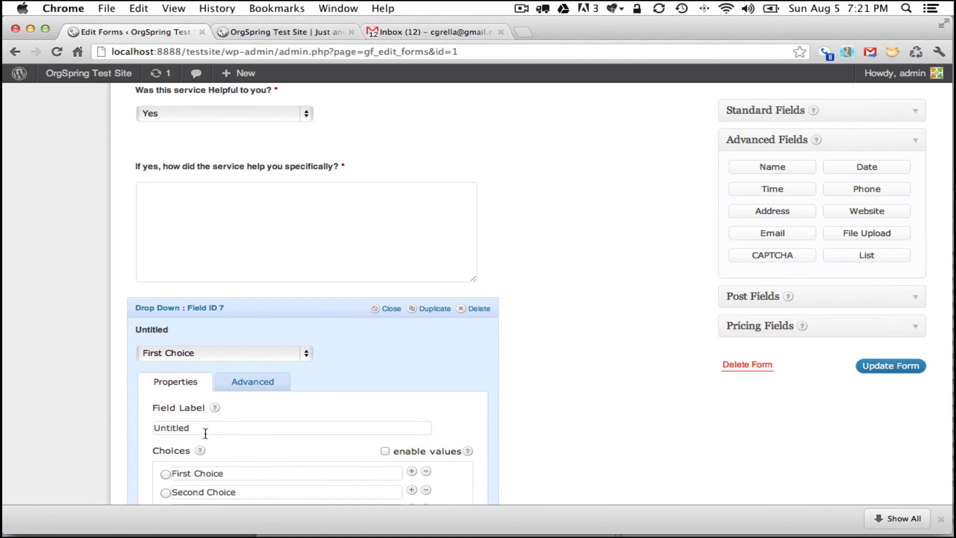
double_click(205, 433)
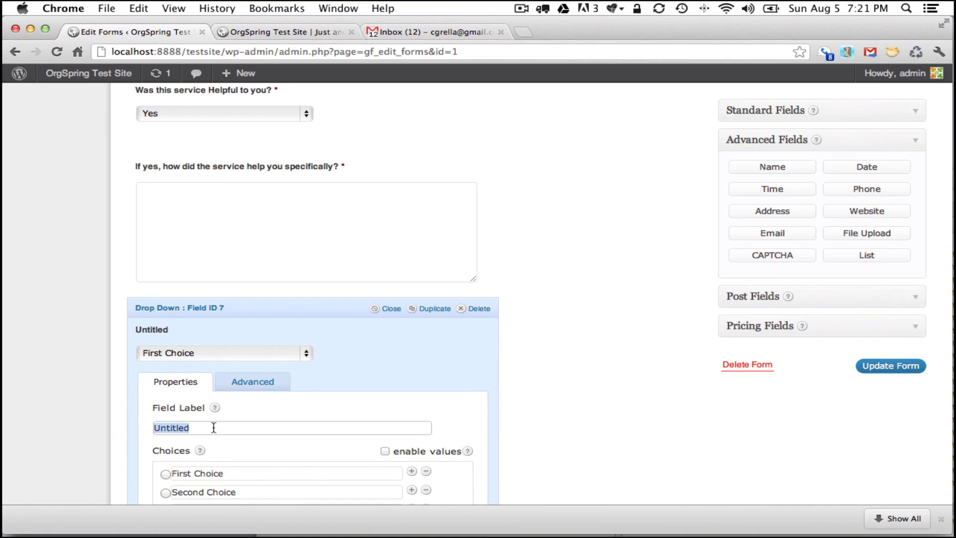
type("What is y")
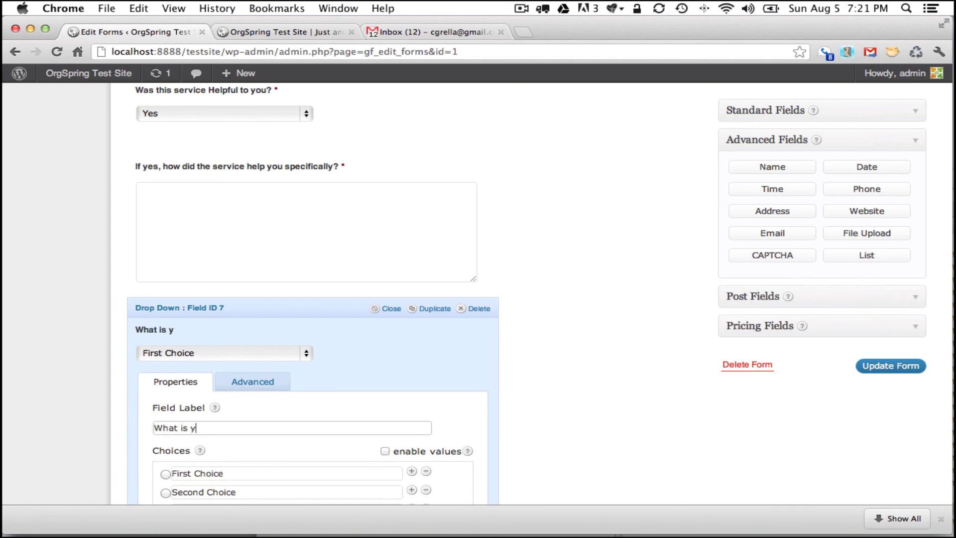
type("our favorite fe")
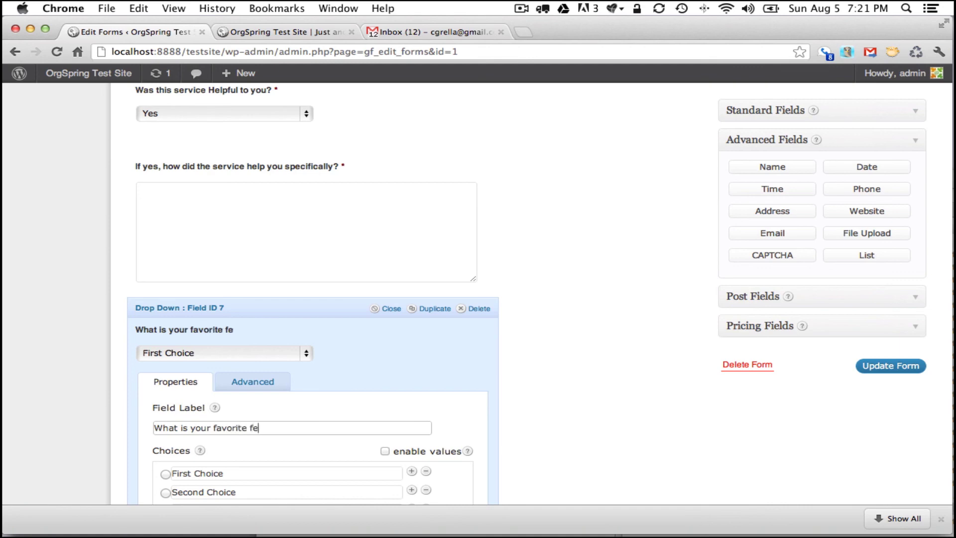
type("ature of the service")
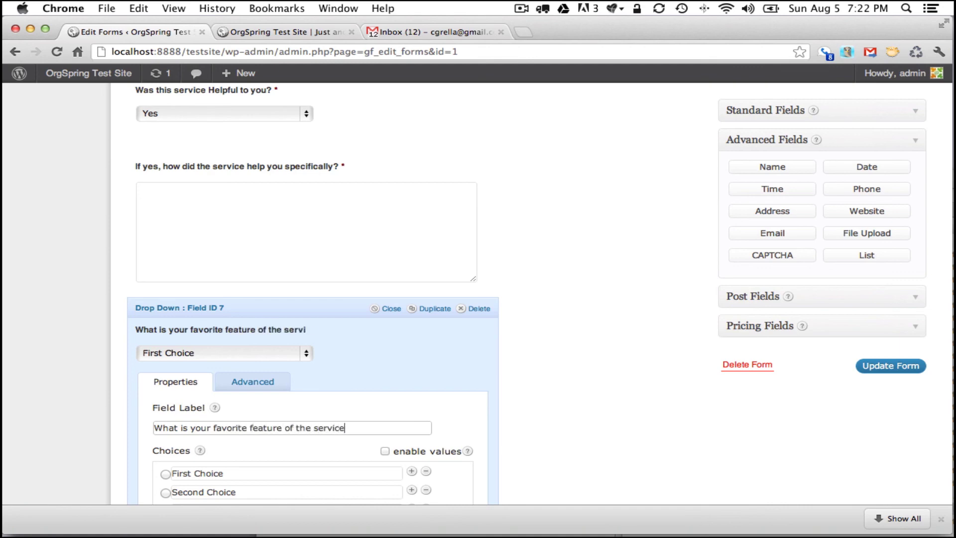
Rename the drop-down choices to Location, Pricing and Convenience.
scroll(214, 424, "down", 3)
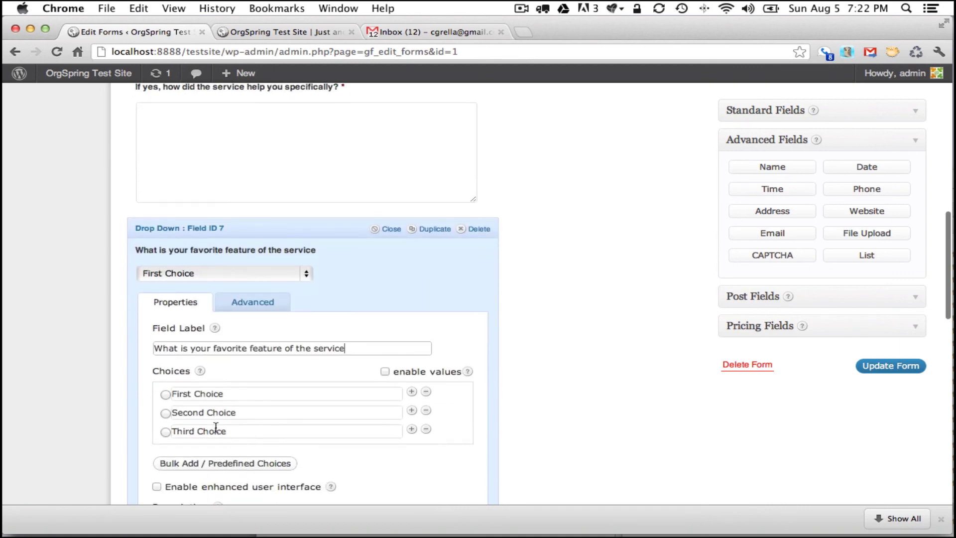
triple_click(201, 393)
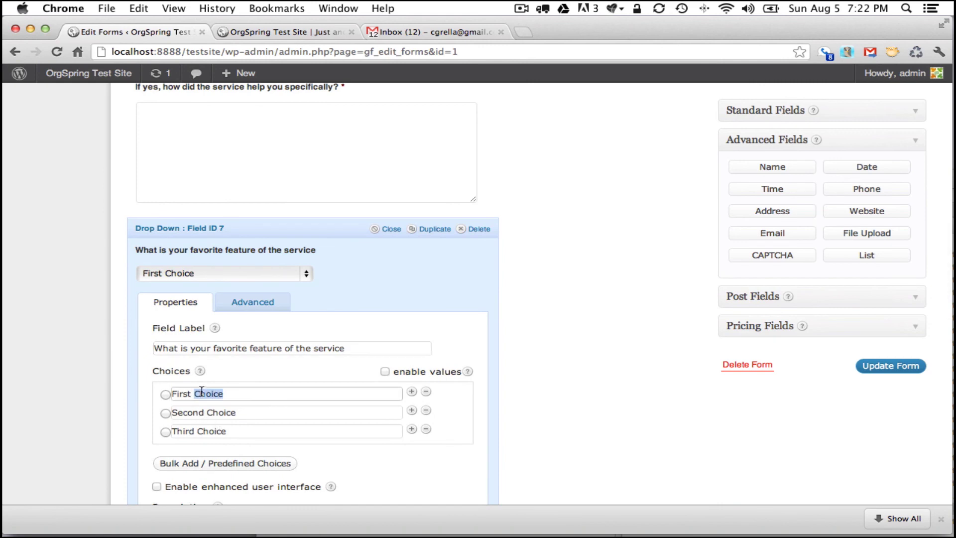
type("Location")
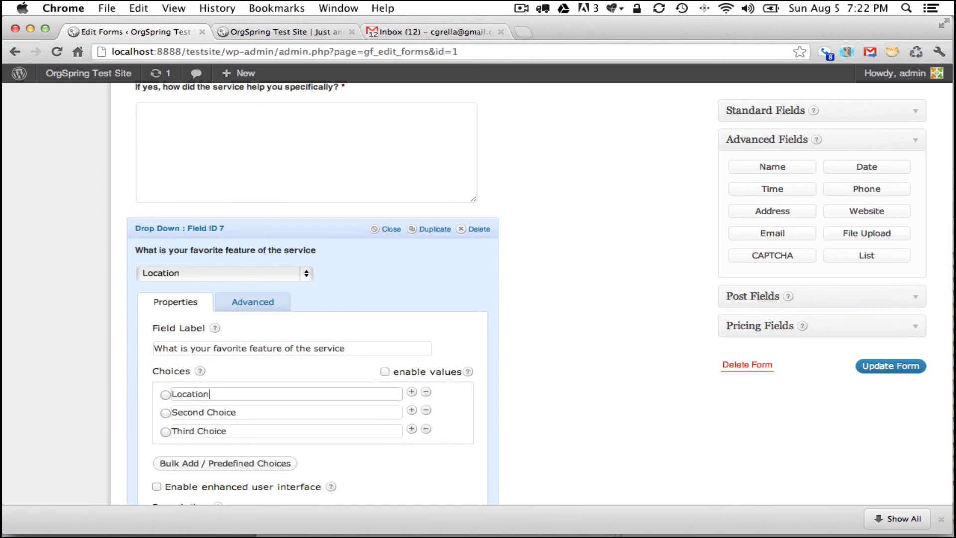
key("Tab")
type("P")
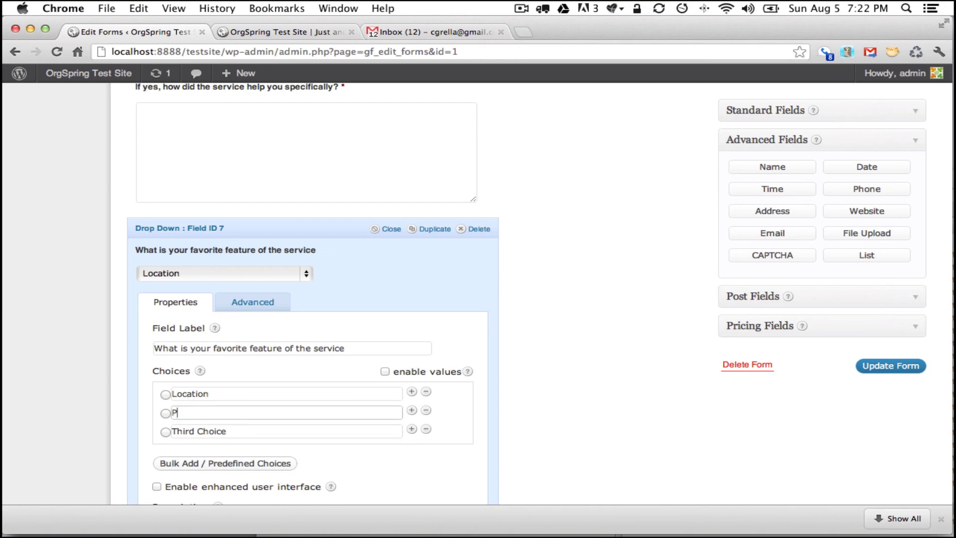
type("ricing")
key("Tab")
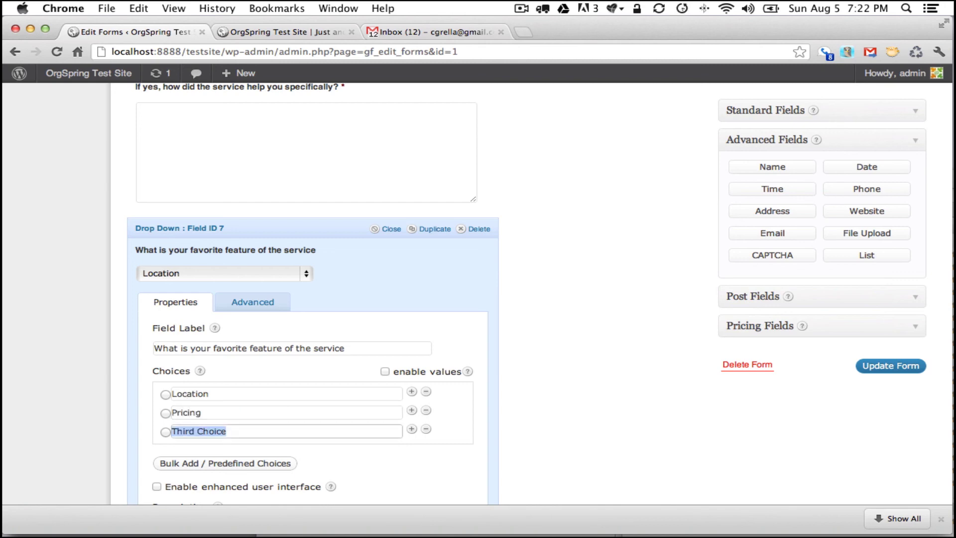
type("Convenien")
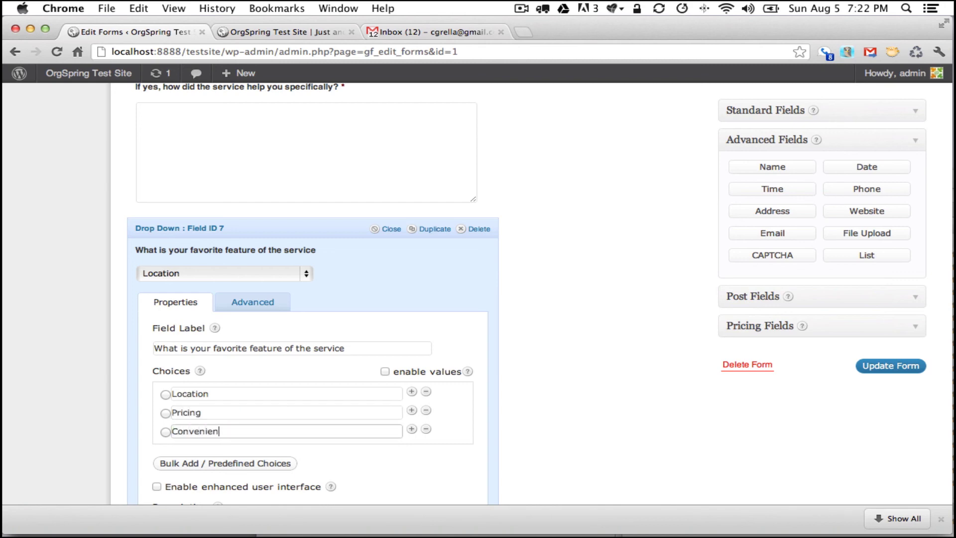
type("ce")
Turn on the enhanced user interface for the drop-down and collapse its settings.
scroll(317, 401, "down", 3)
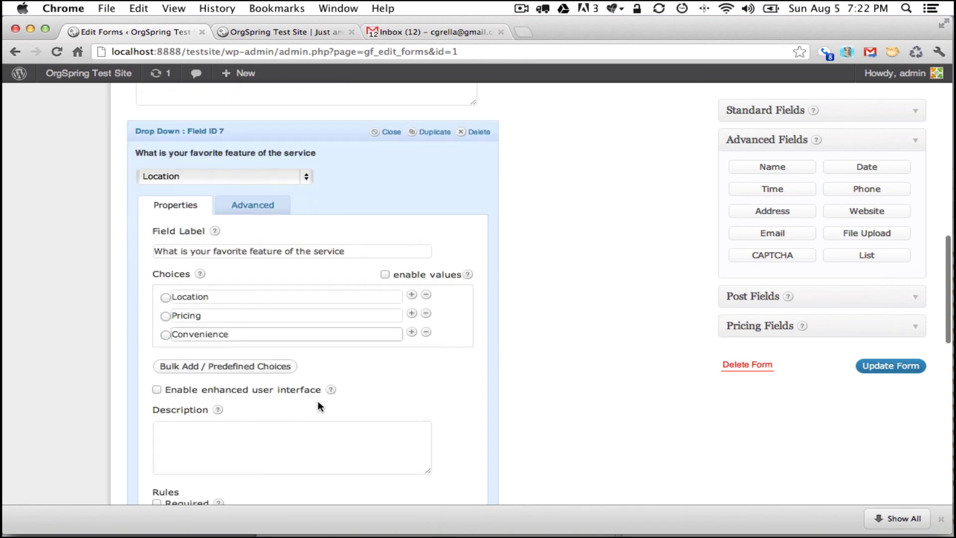
left_click(179, 391)
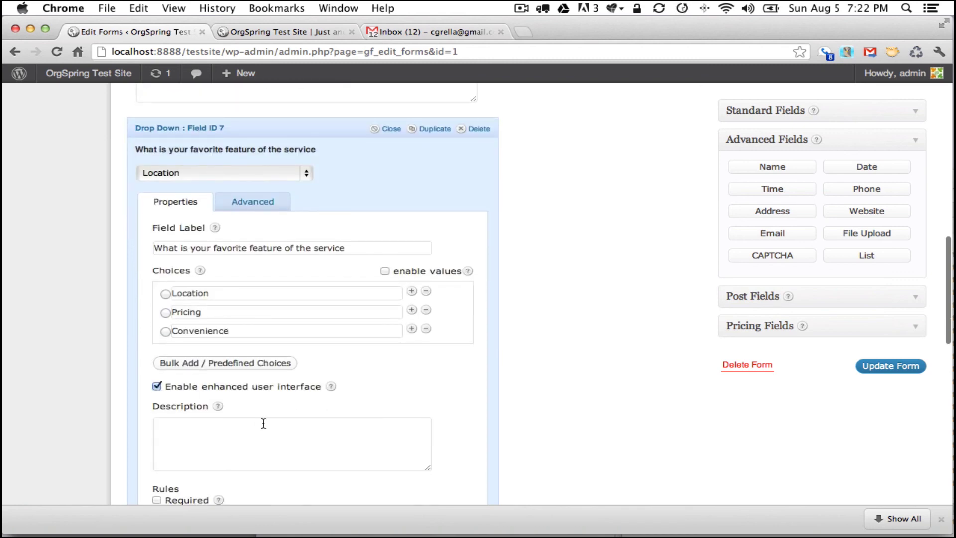
scroll(263, 423, "down", 3)
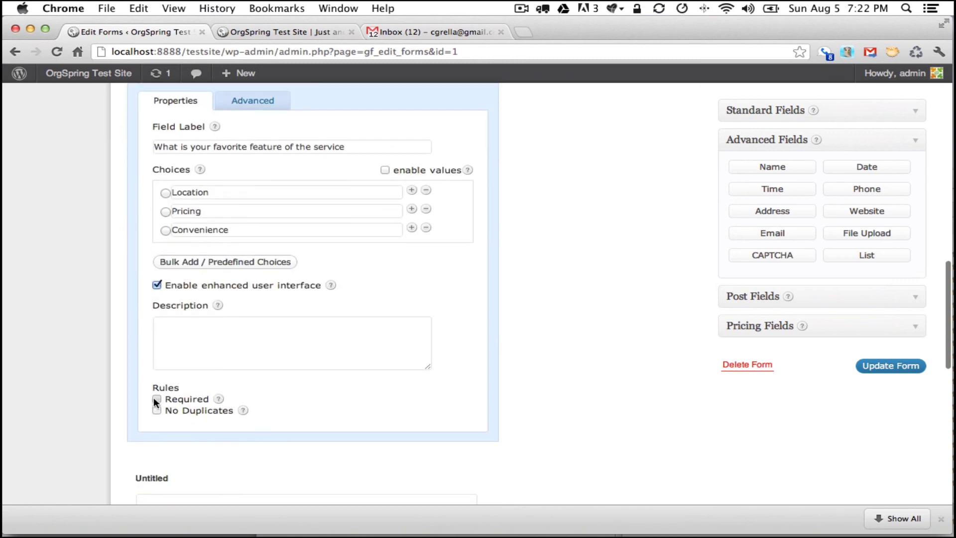
scroll(288, 235, "up", 4)
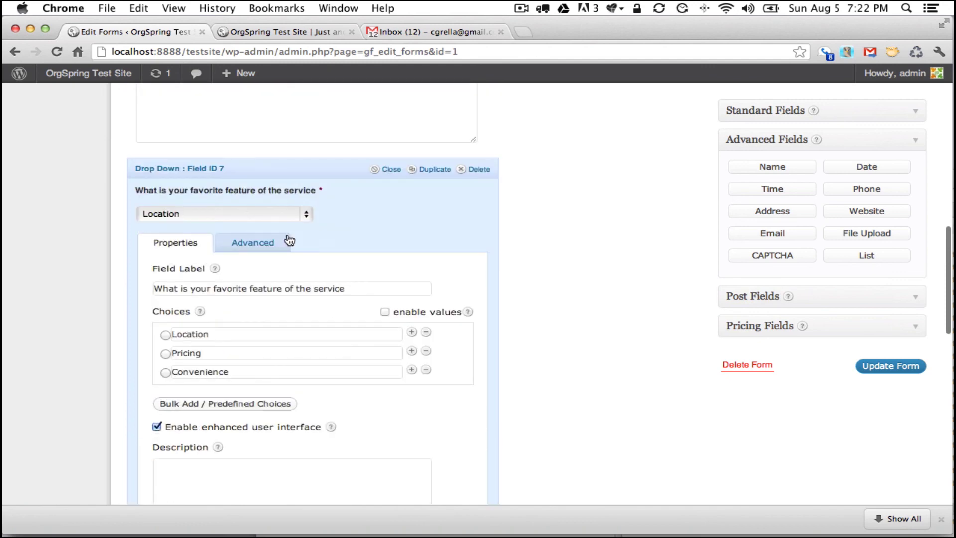
left_click(261, 174)
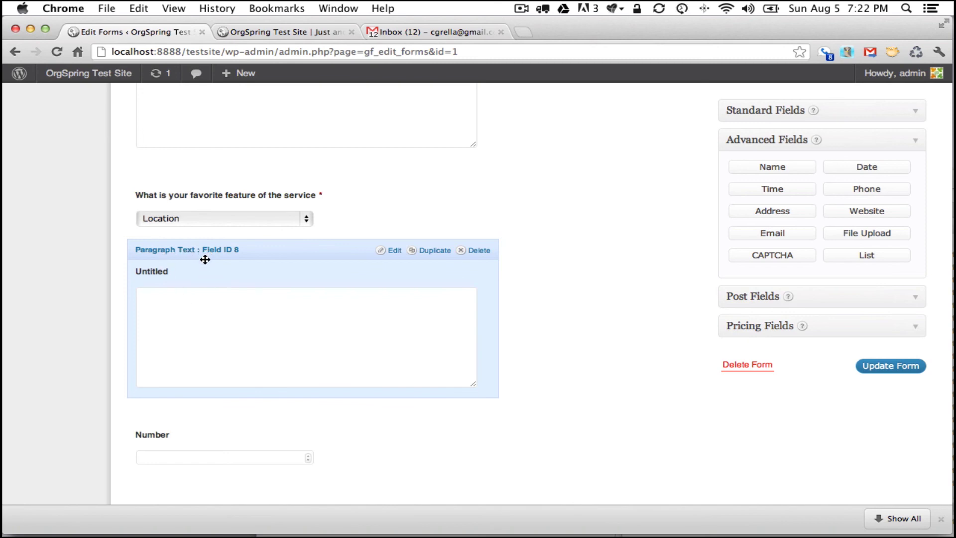
Relabel the second paragraph field 'Are there improvements that you would recommend?' and collapse its settings.
left_click(192, 314)
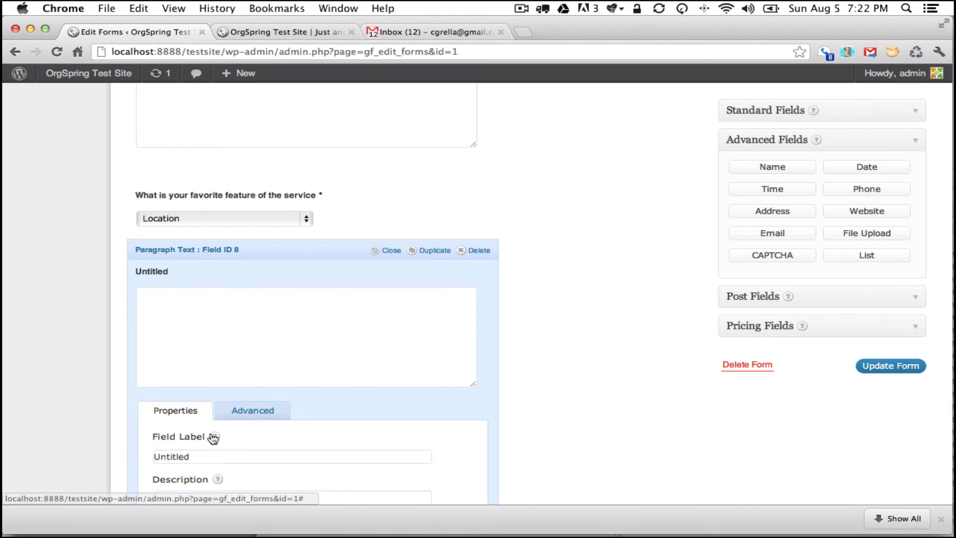
scroll(211, 435, "down", 3)
double_click(193, 355)
type("A")
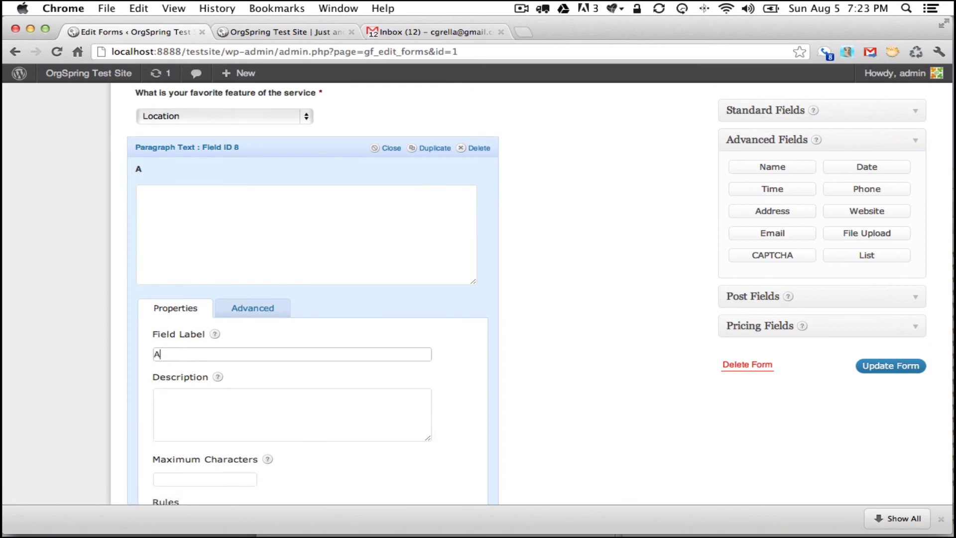
type("re there im")
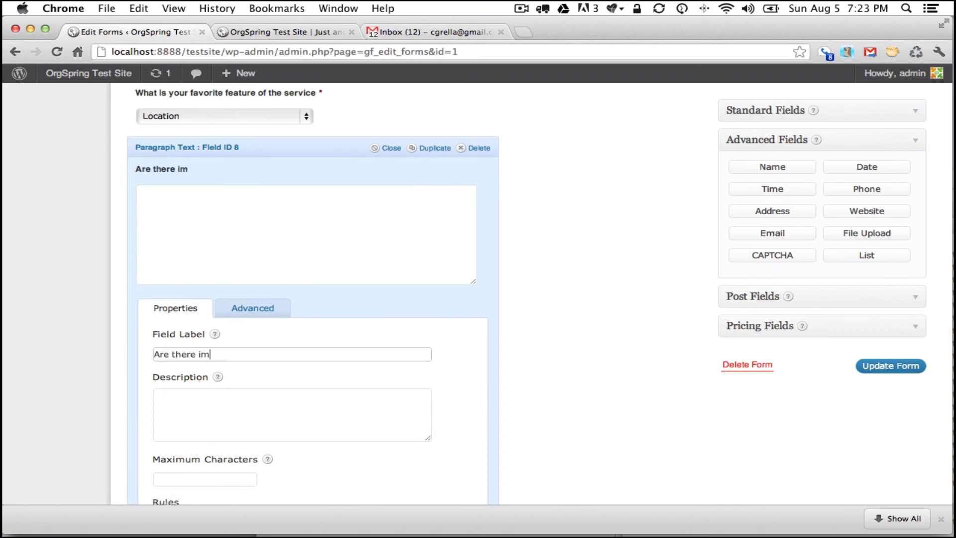
type("provements t")
key("BackSpace")
key("BackSpace")
type("s")
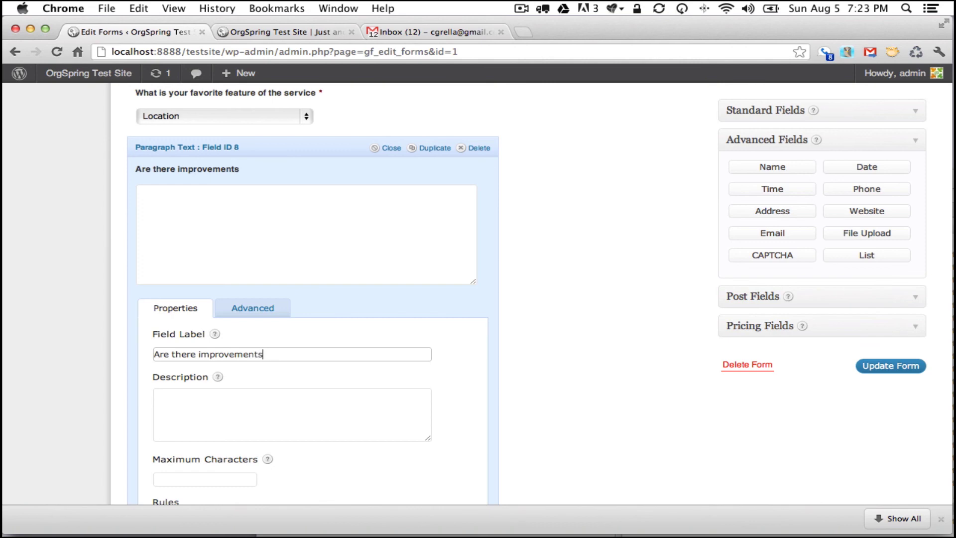
type(" that you would recommend?")
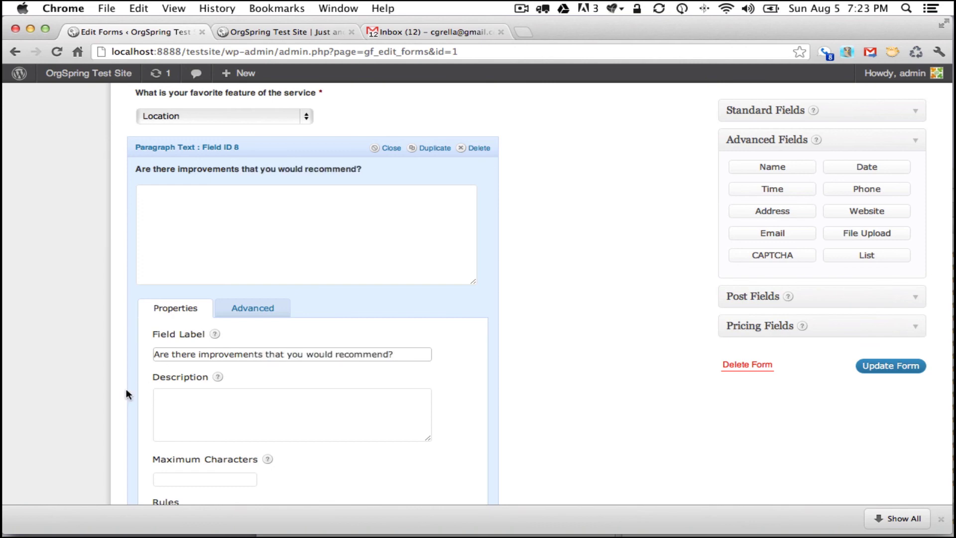
scroll(205, 386, "down", 4)
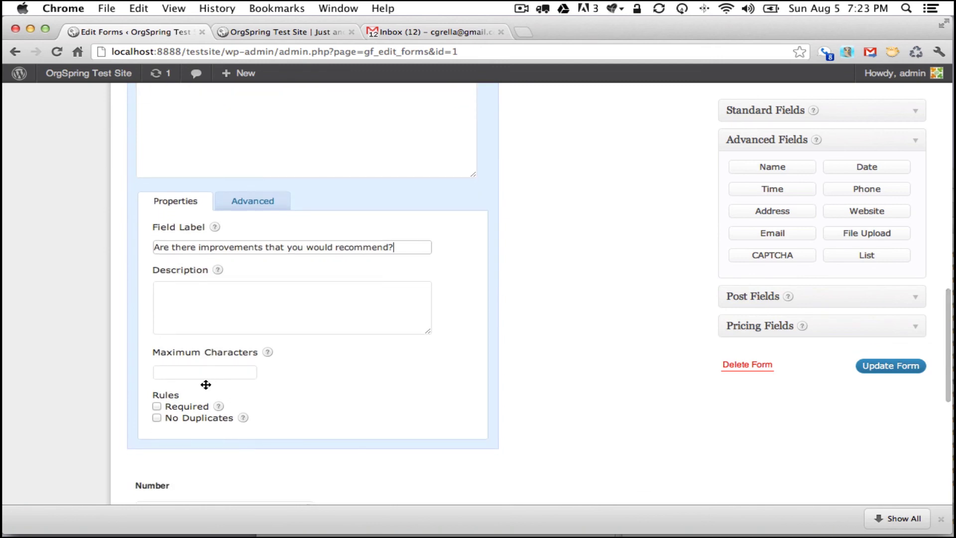
scroll(206, 385, "down", 1)
scroll(206, 385, "up", 4)
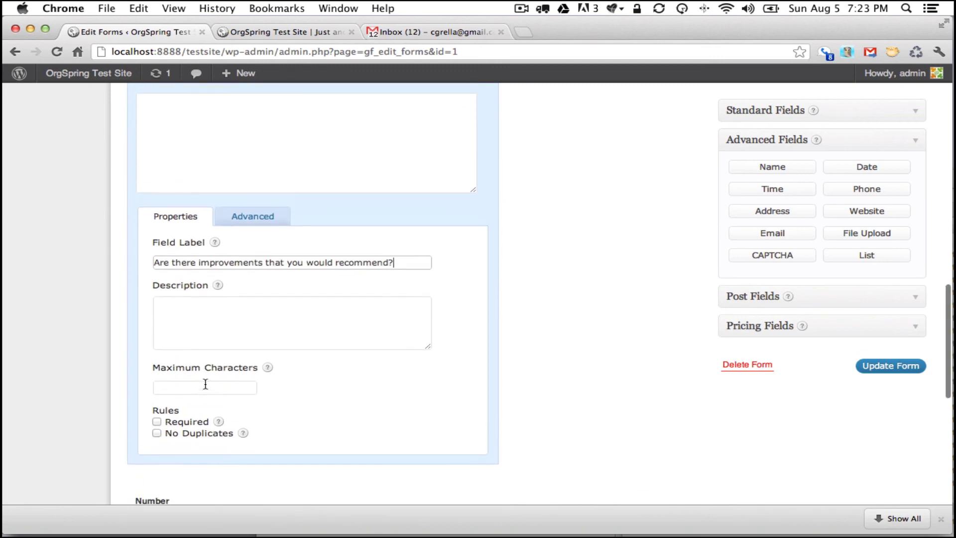
scroll(205, 384, "down", 1)
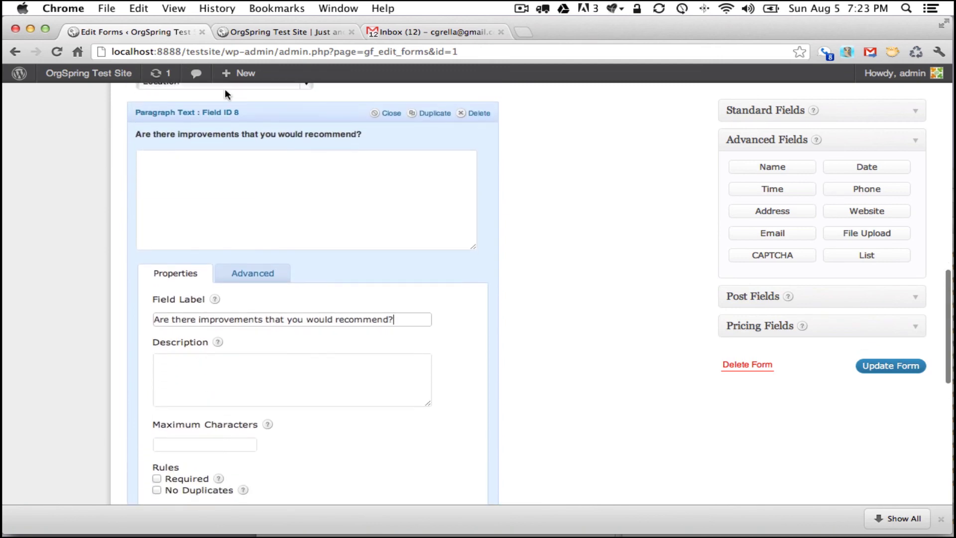
left_click(264, 109)
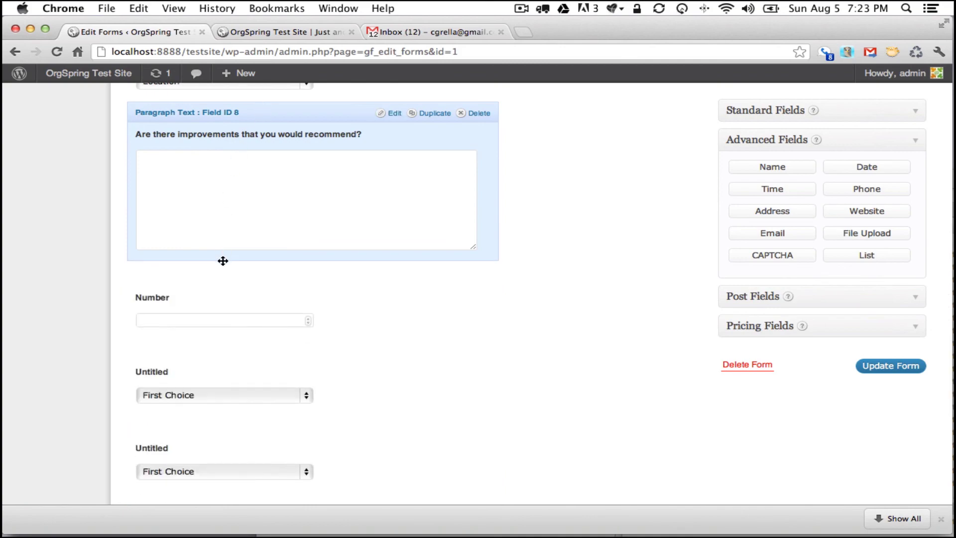